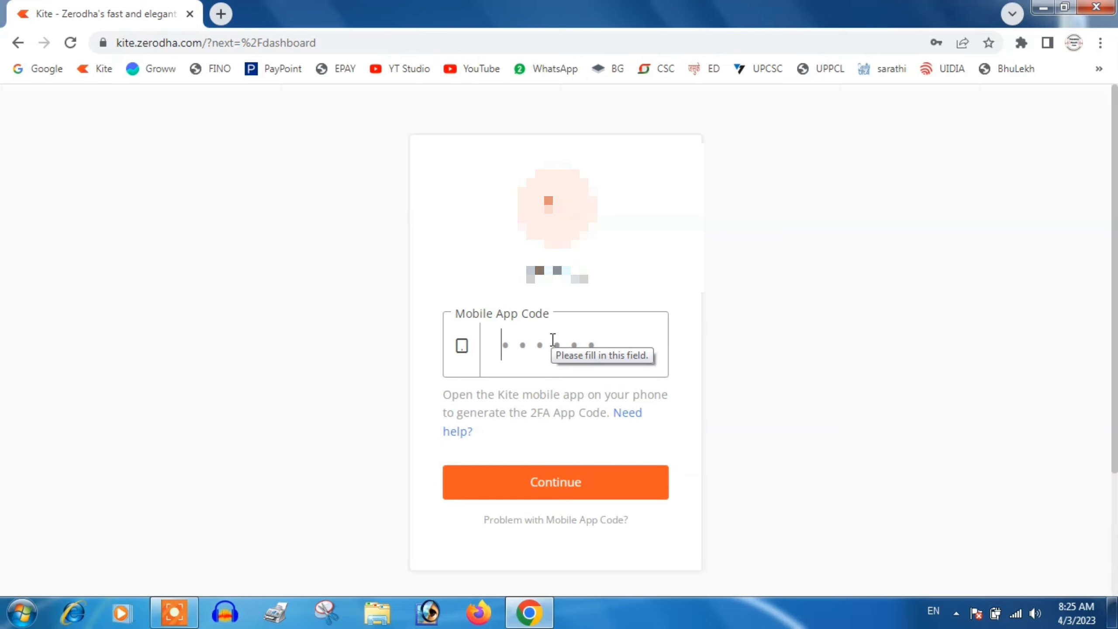
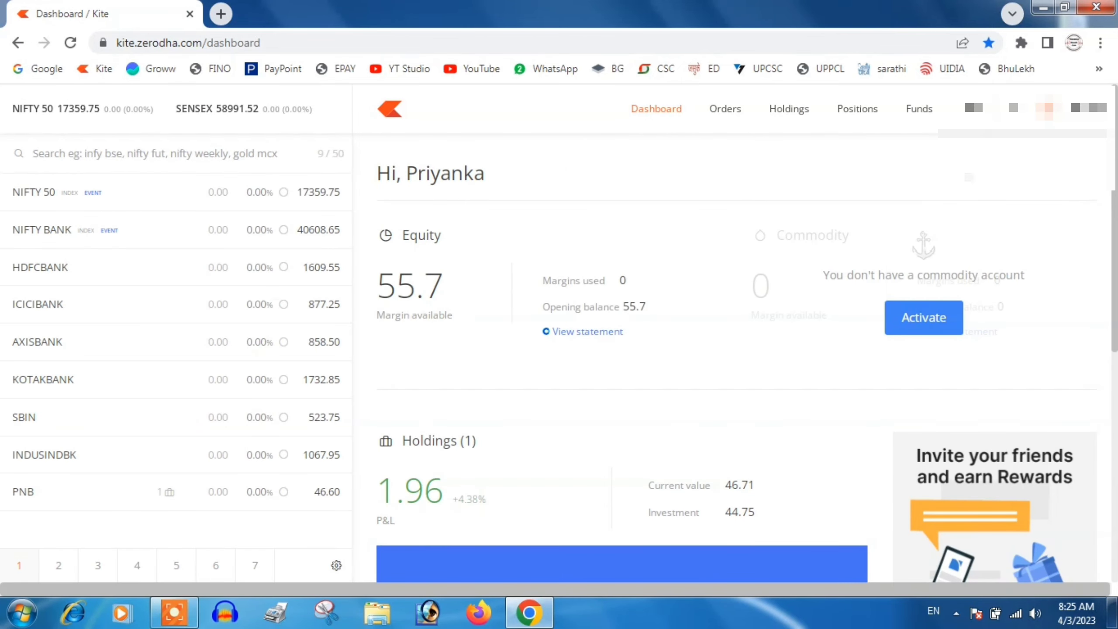
Open the Nominees section of the Zerodha Console account page, then a new browser tab.
left_click(1093, 109)
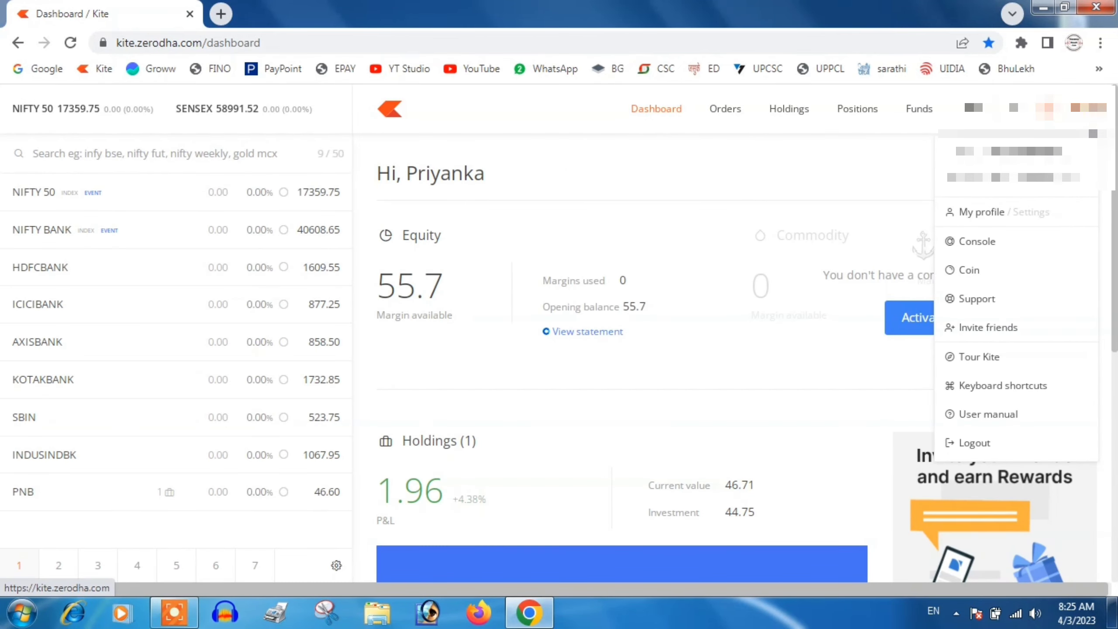
left_click(979, 242)
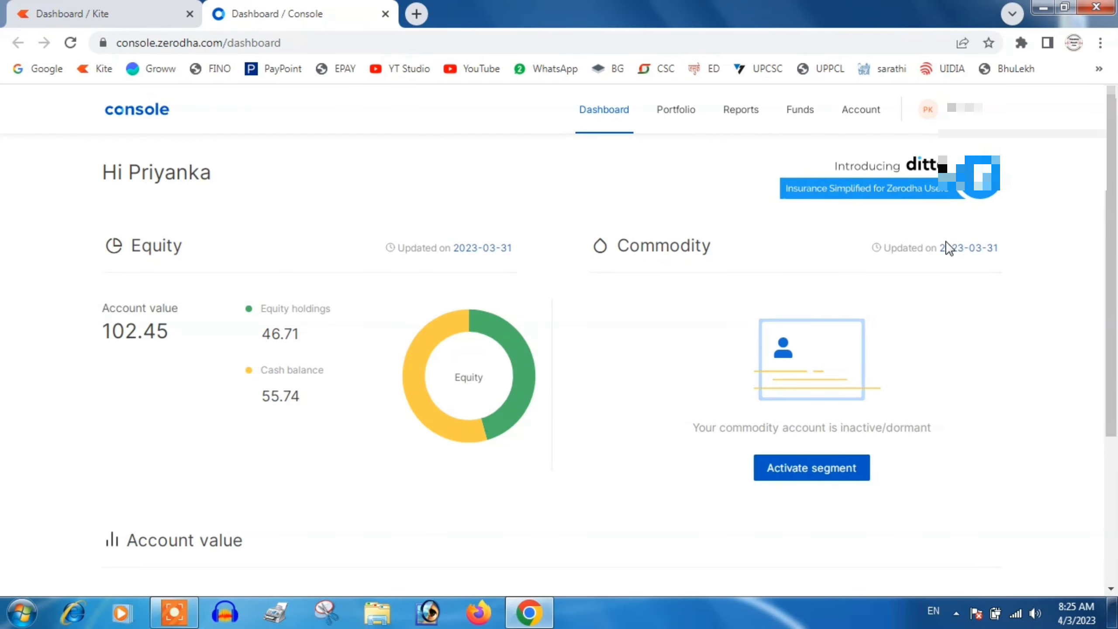
left_click(857, 115)
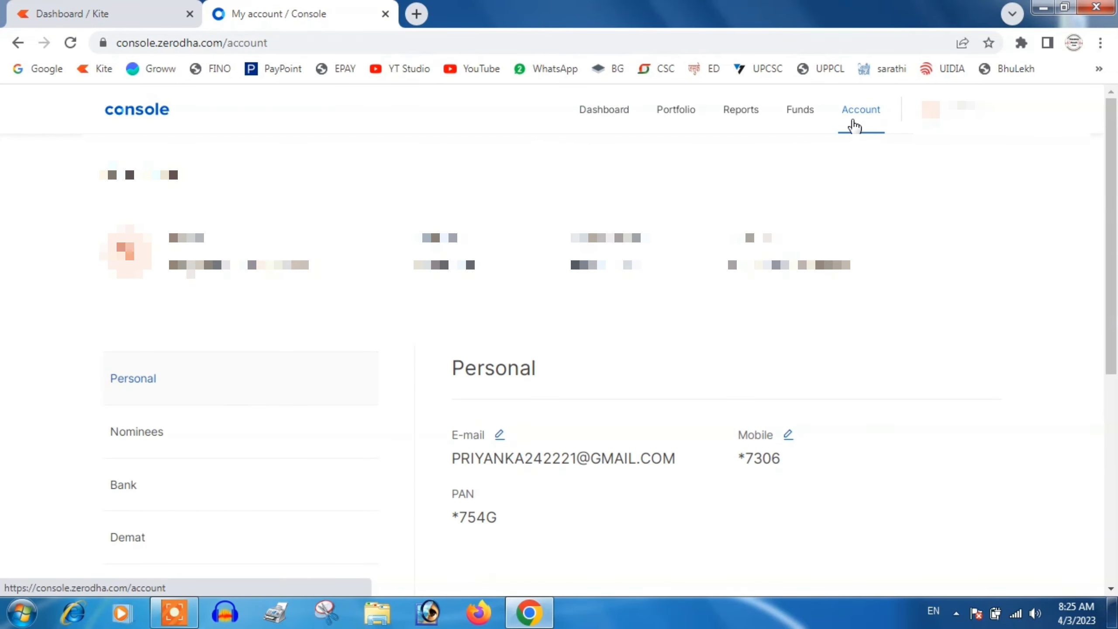
left_click(148, 437)
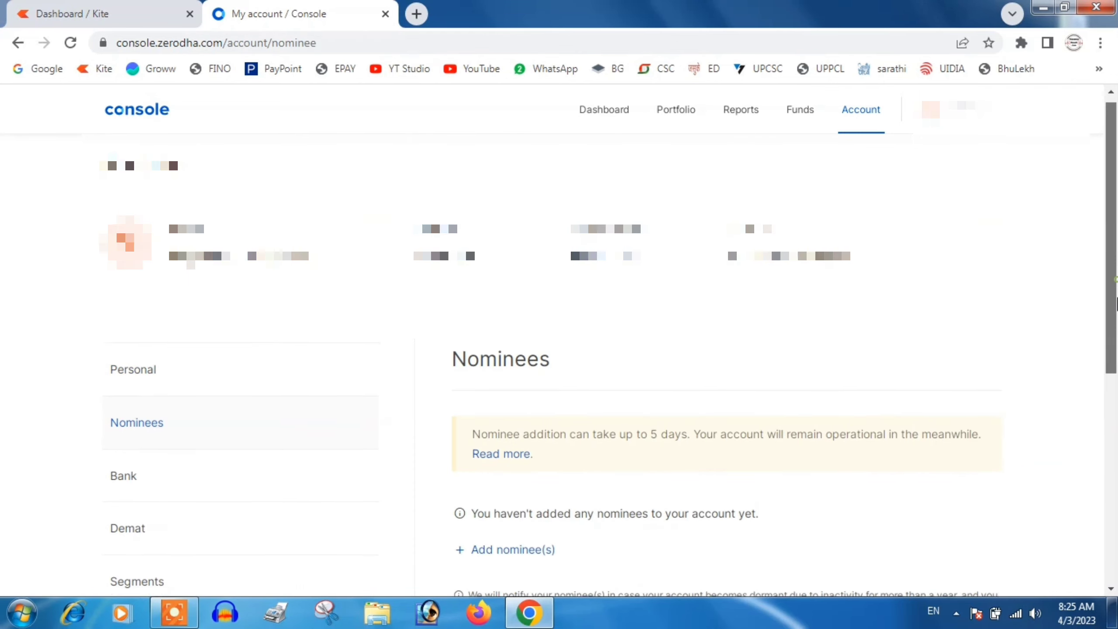
scroll(1104, 397, "down", 5)
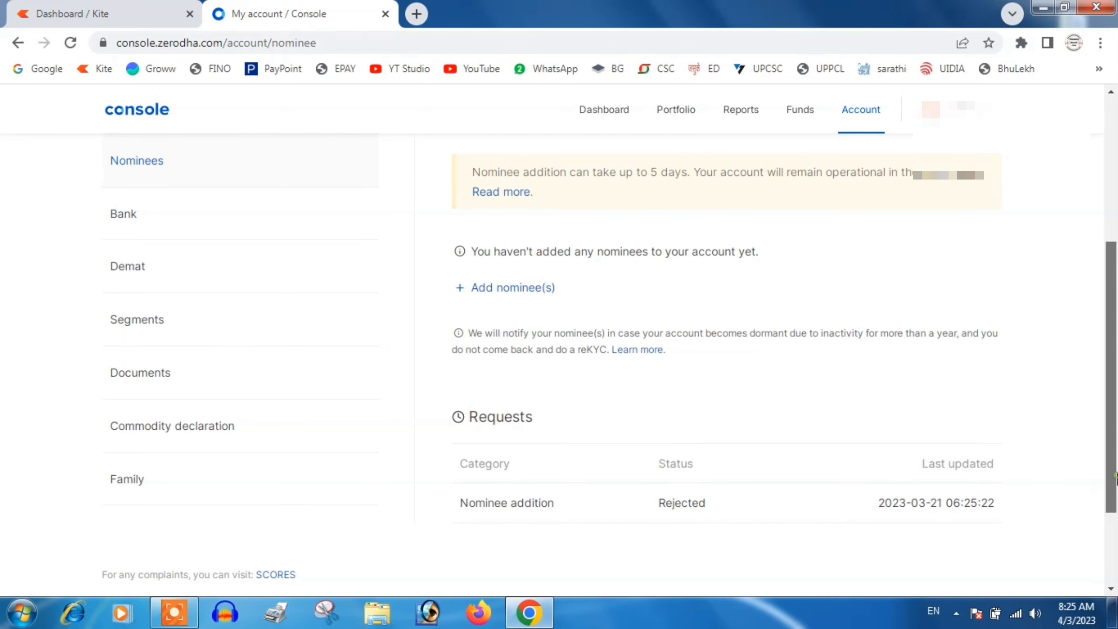
scroll(1111, 440, "up", 2)
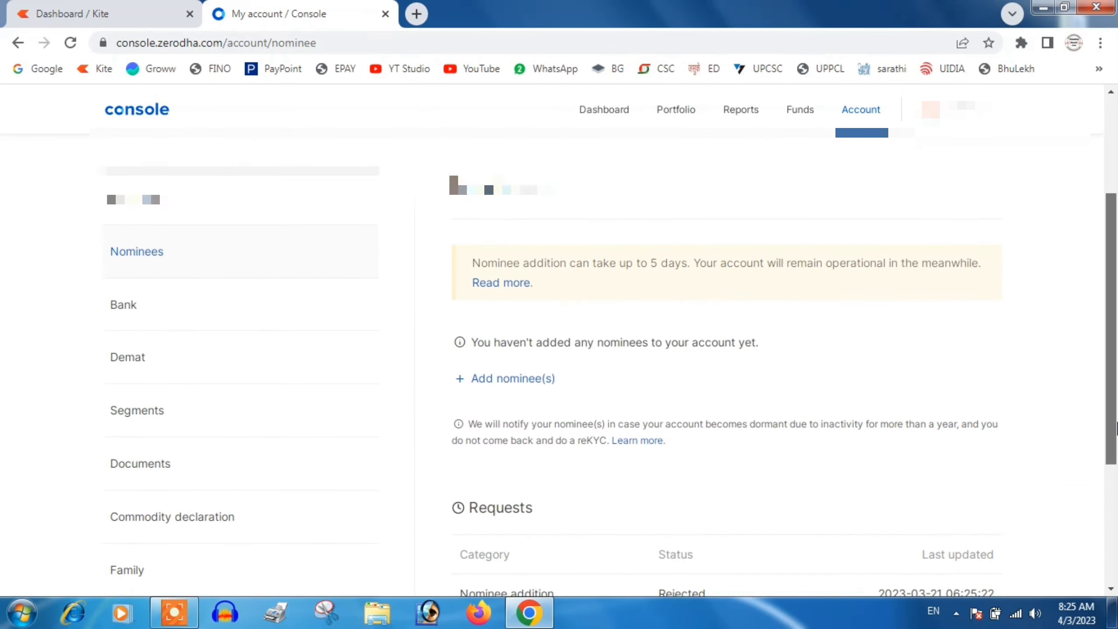
scroll(1111, 440, "up", 2)
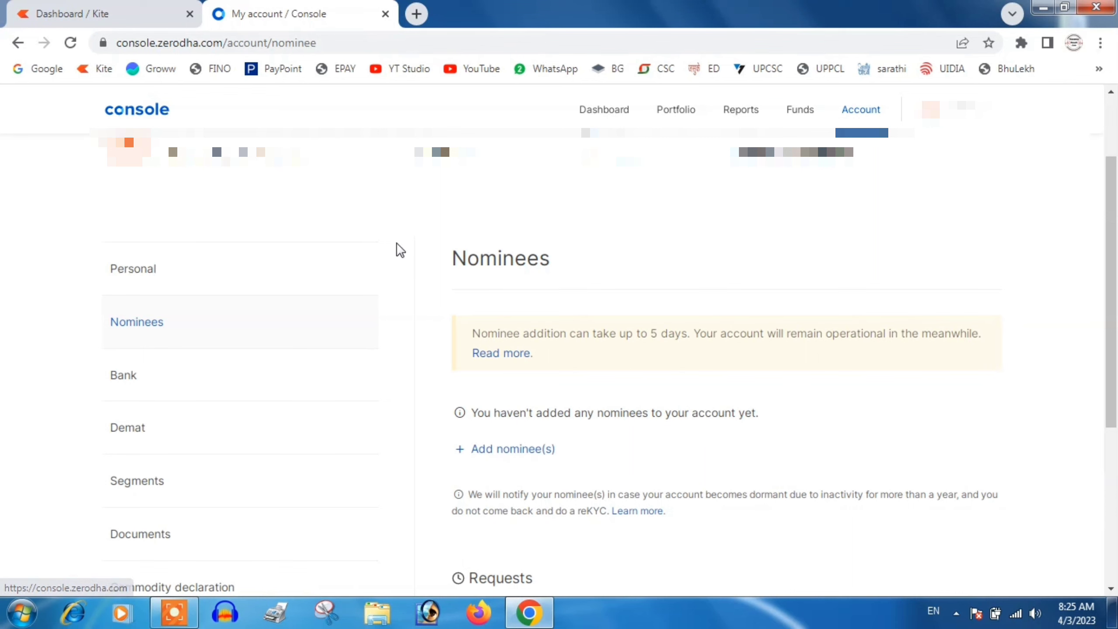
left_click(421, 12)
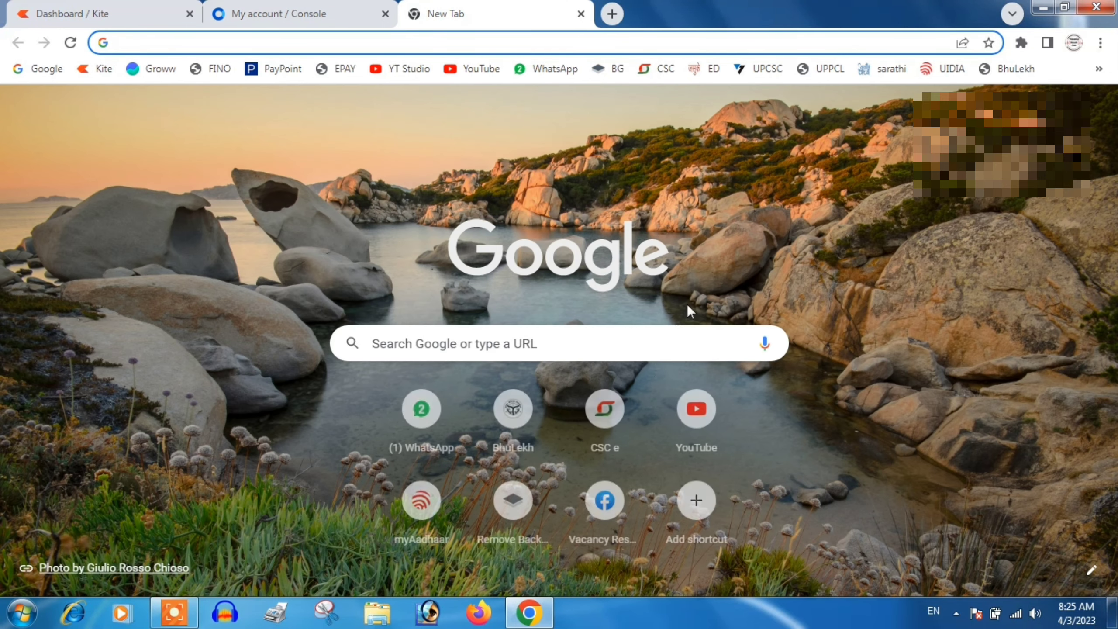
Go to the myAadhaar website and start the Download Aadhaar service.
left_click(421, 500)
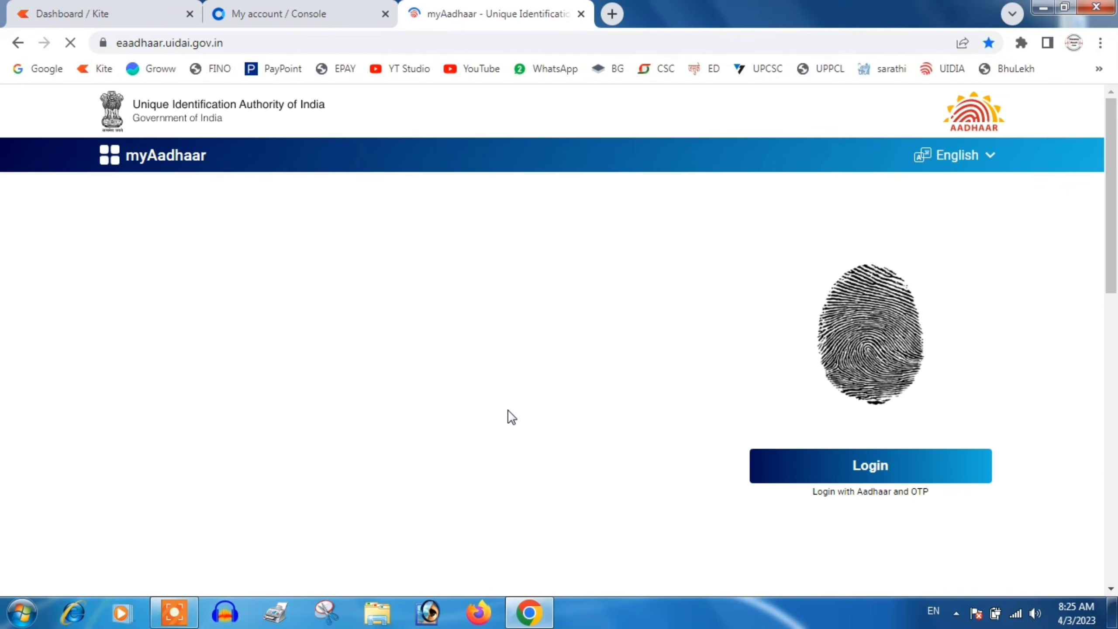
scroll(297, 440, "down", 5)
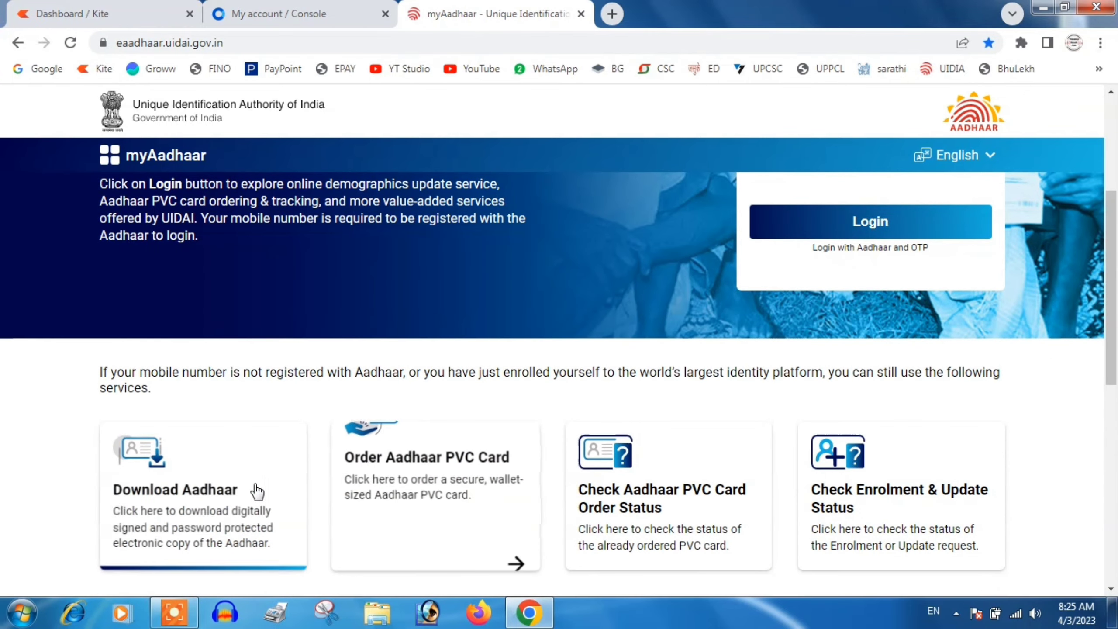
left_click(293, 488)
Enter the Aadhaar number and captcha, then request an OTP to the registered mobile.
left_click(225, 345)
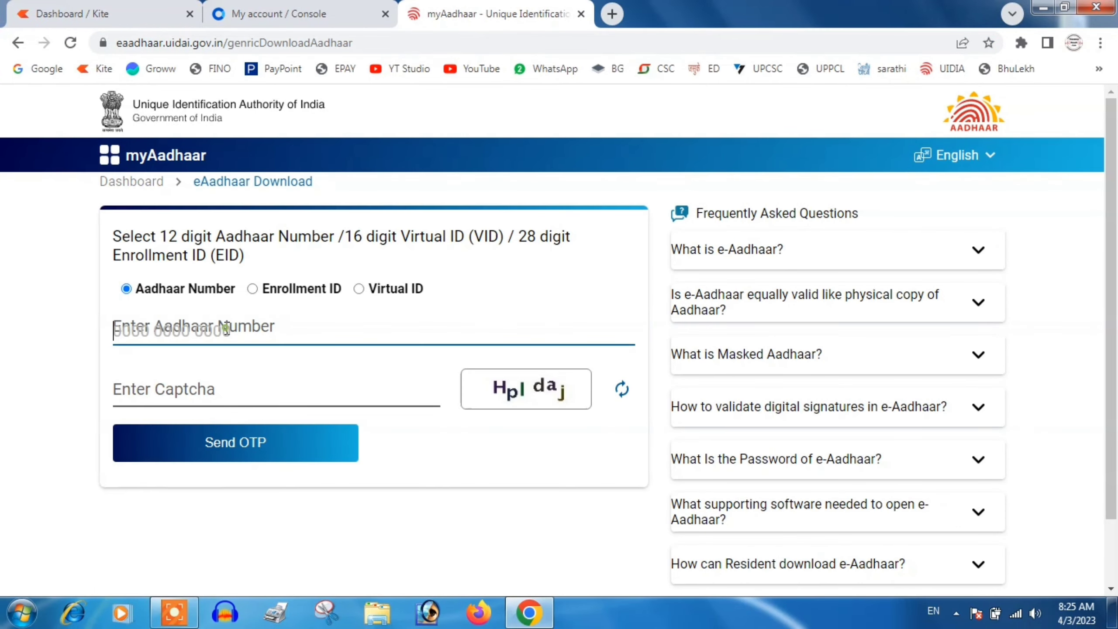
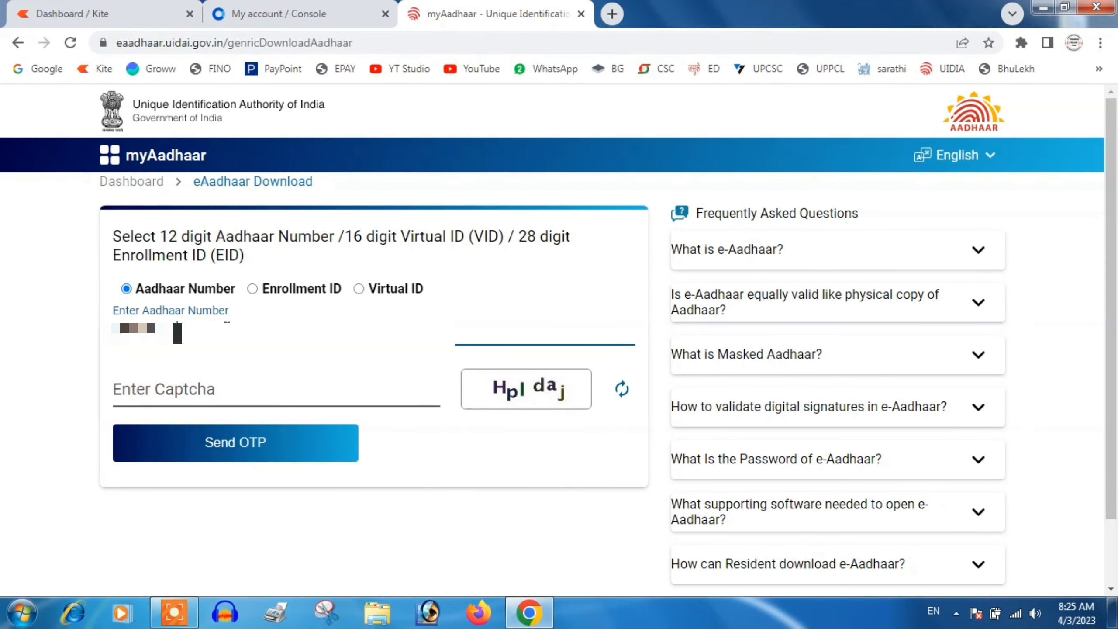
left_click(206, 388)
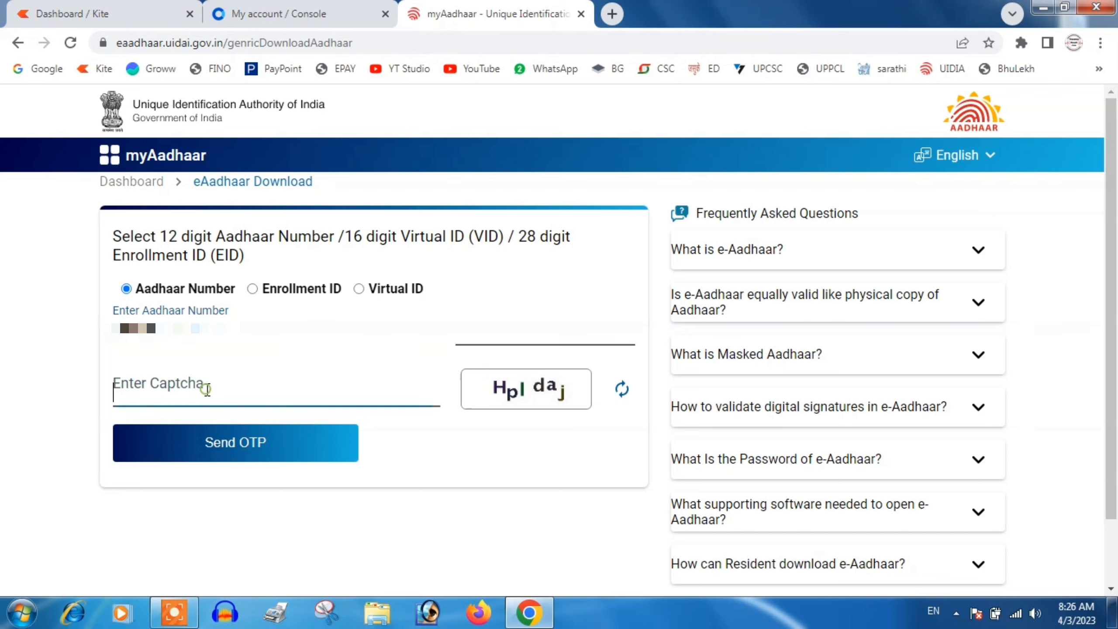
type("hP")
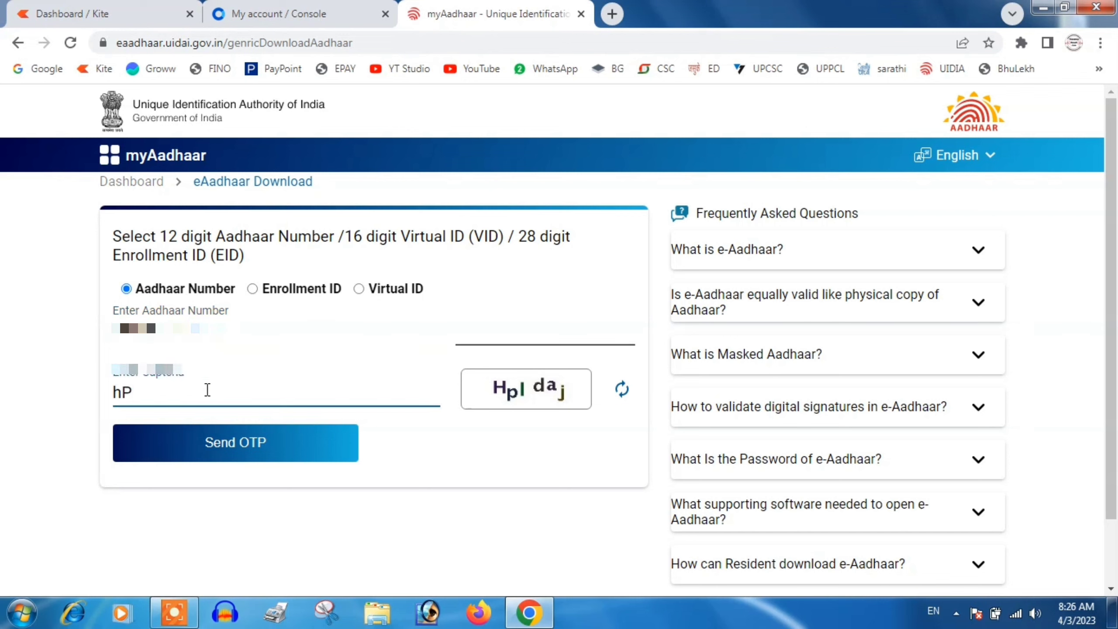
key("BackSpace")
key("BackSpace")
type("Hp")
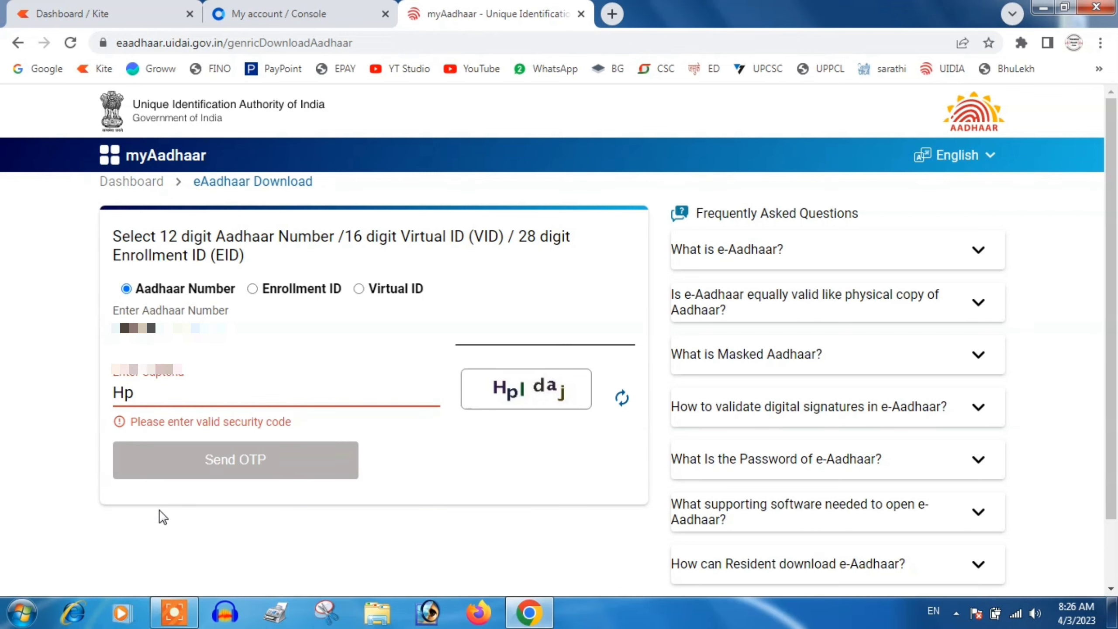
mouse_move(176, 623)
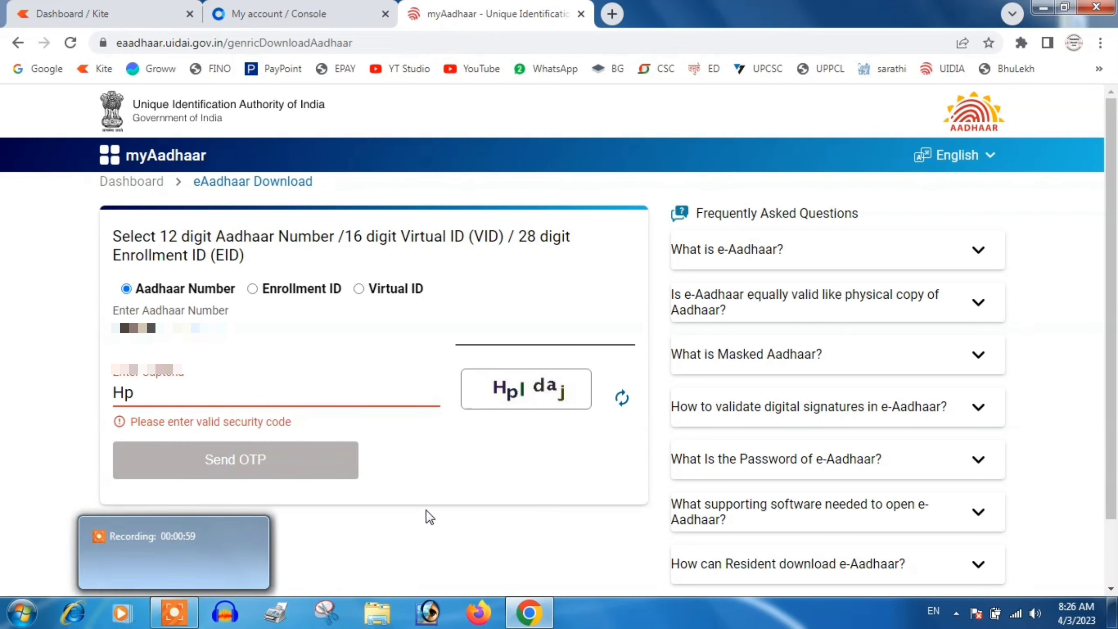
type("l")
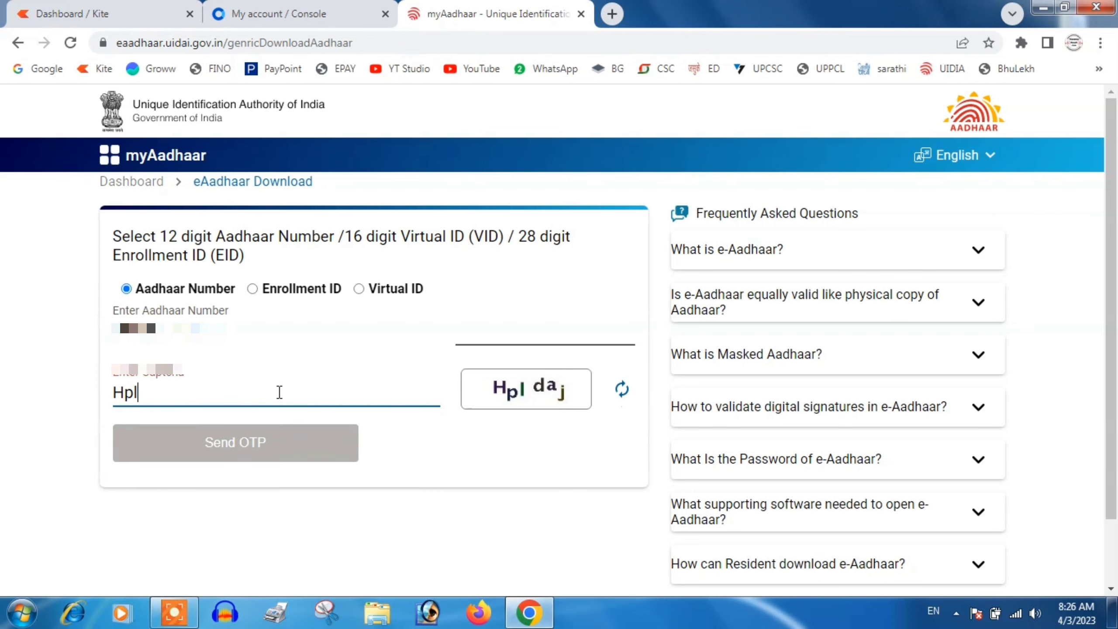
type("daj")
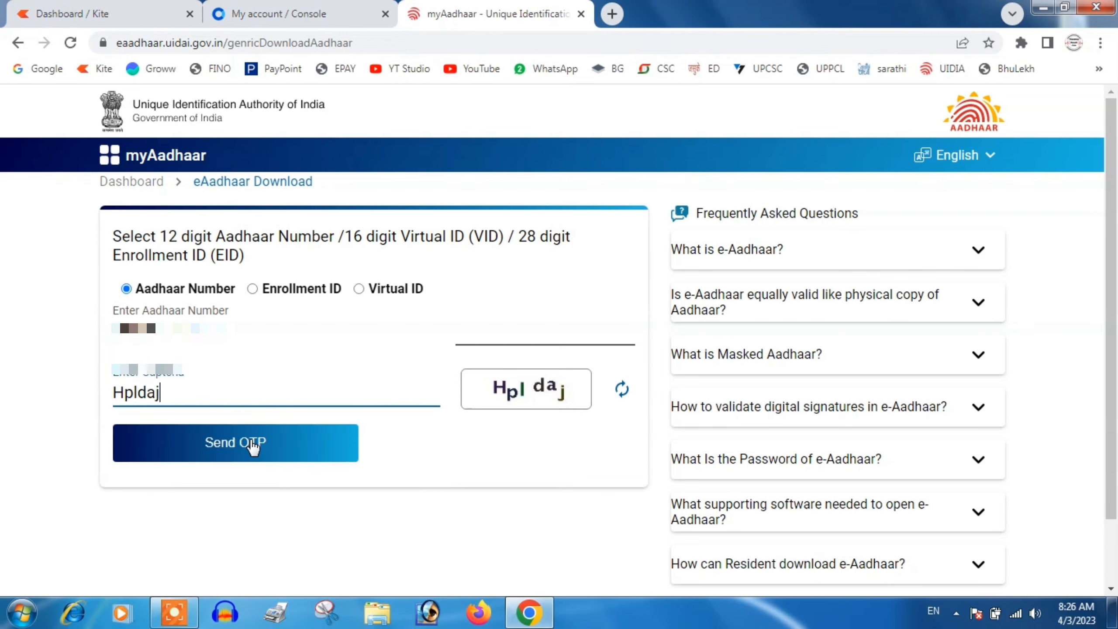
left_click(253, 442)
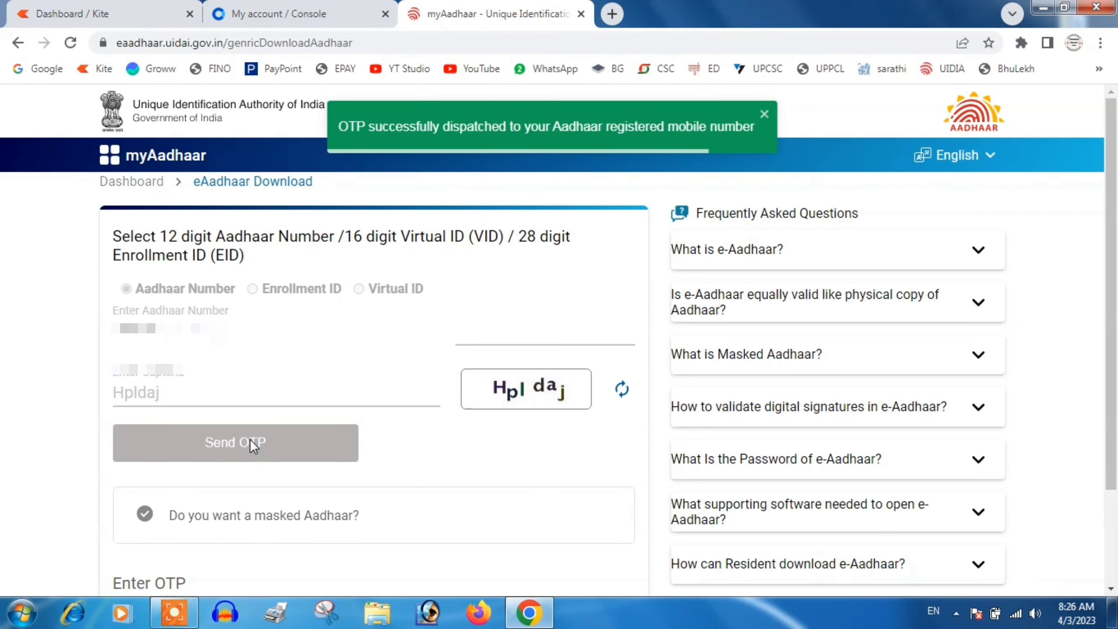
Choose a masked Aadhaar, enter the received OTP and verify to download the PDF.
left_click(204, 519)
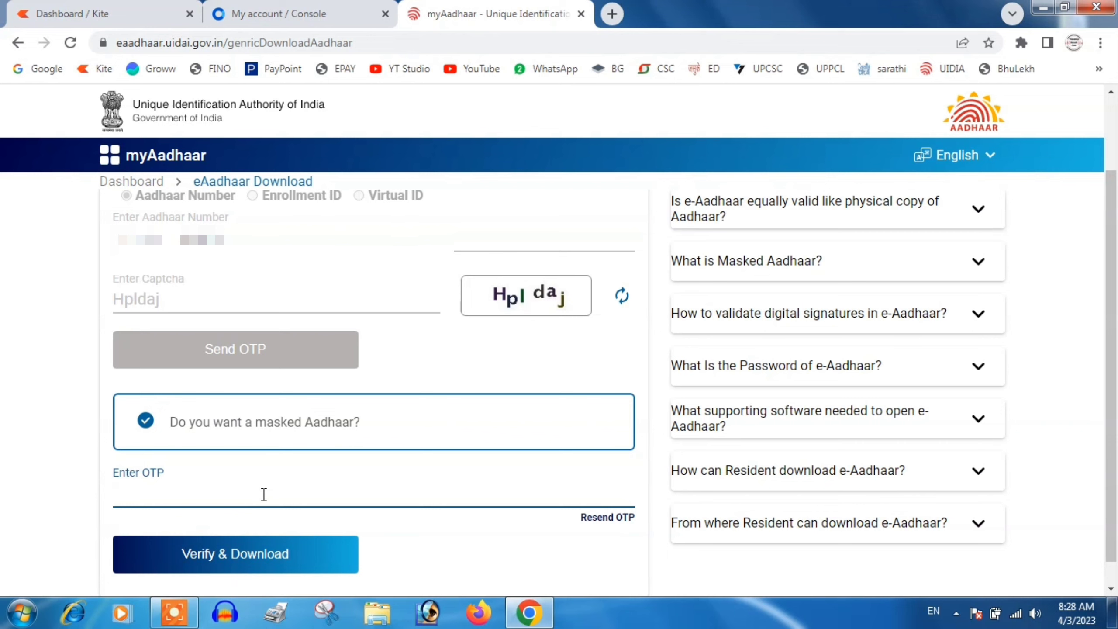
left_click(264, 493)
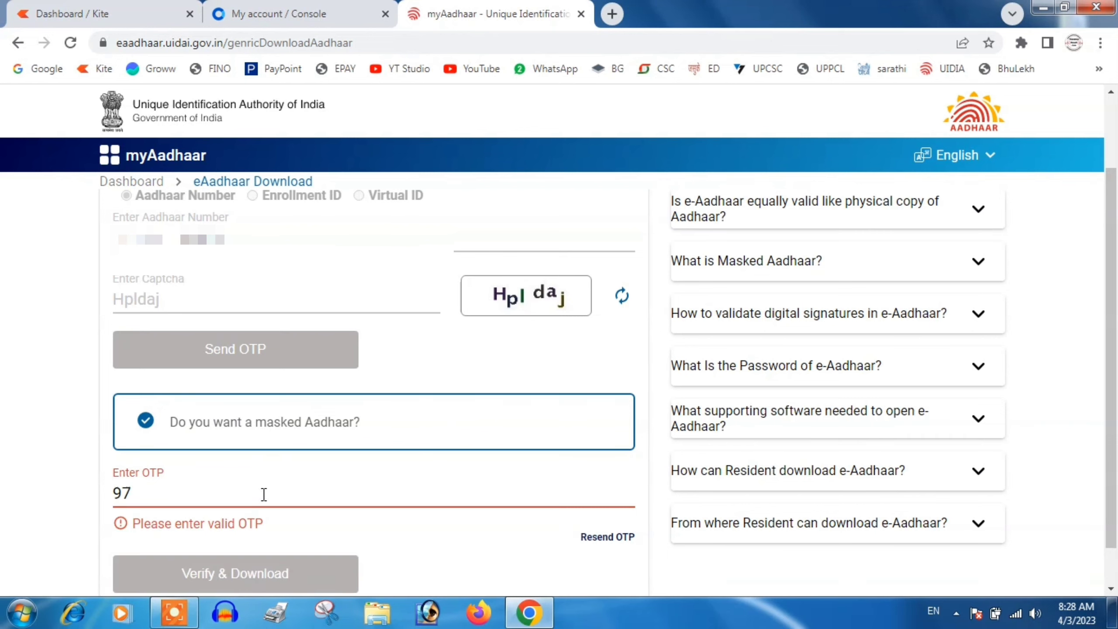
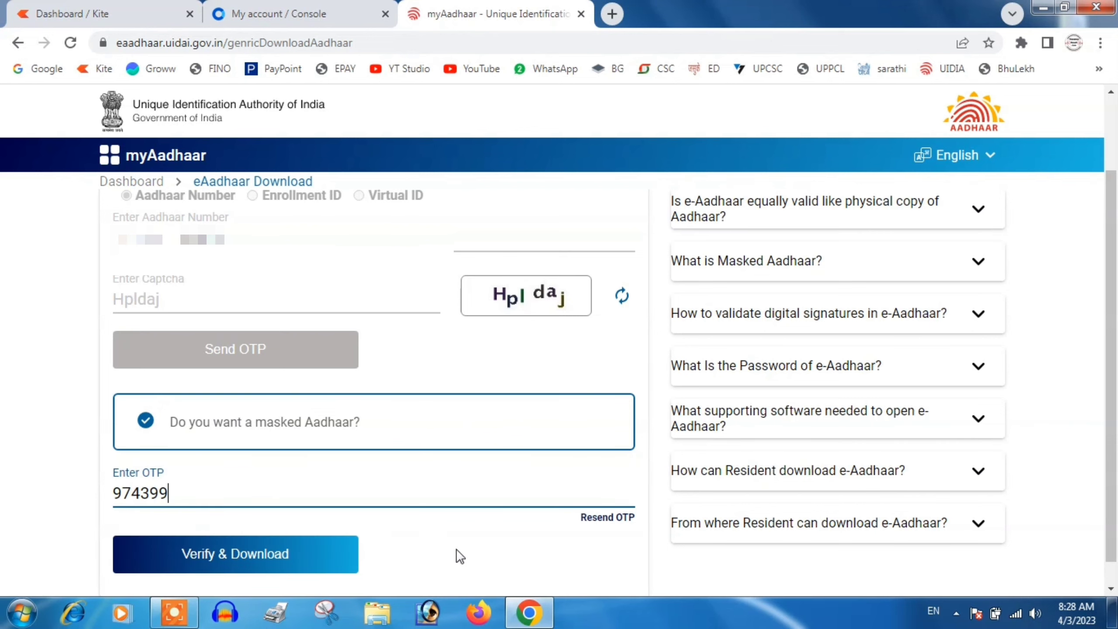
left_click(322, 551)
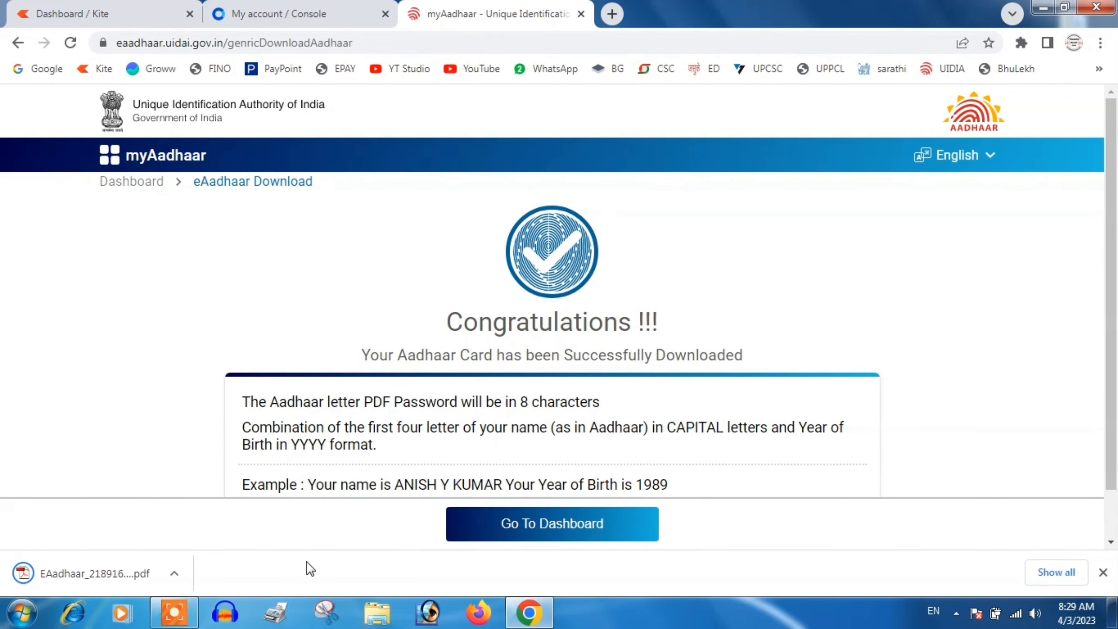
Locate the downloaded e-Aadhaar PDF in its folder via Chrome's Downloads and copy it.
left_click(175, 573)
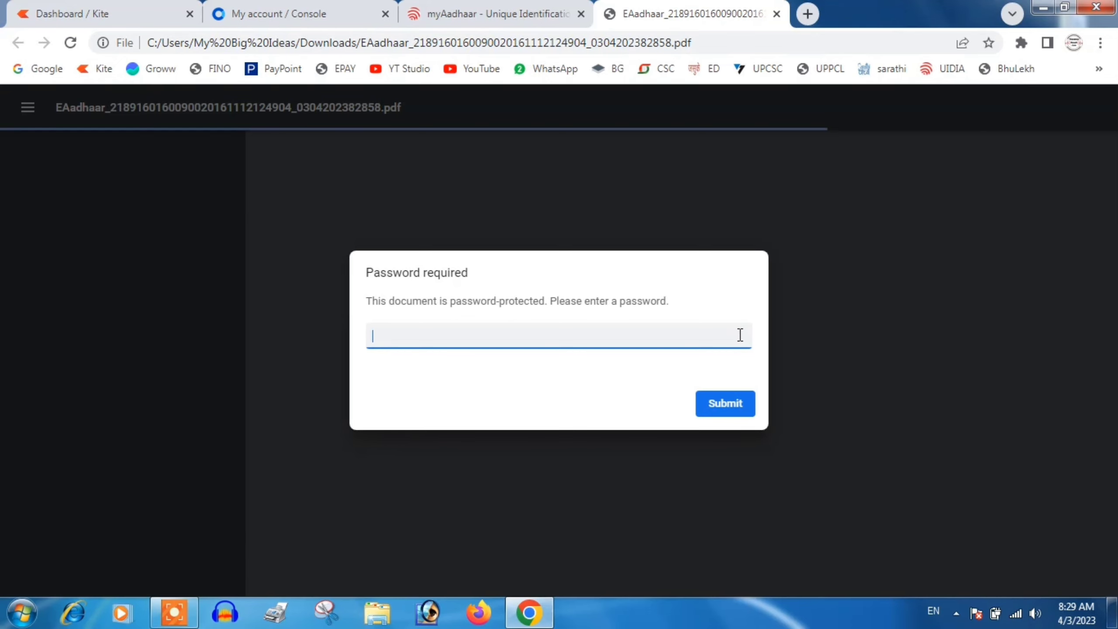
left_click(1101, 42)
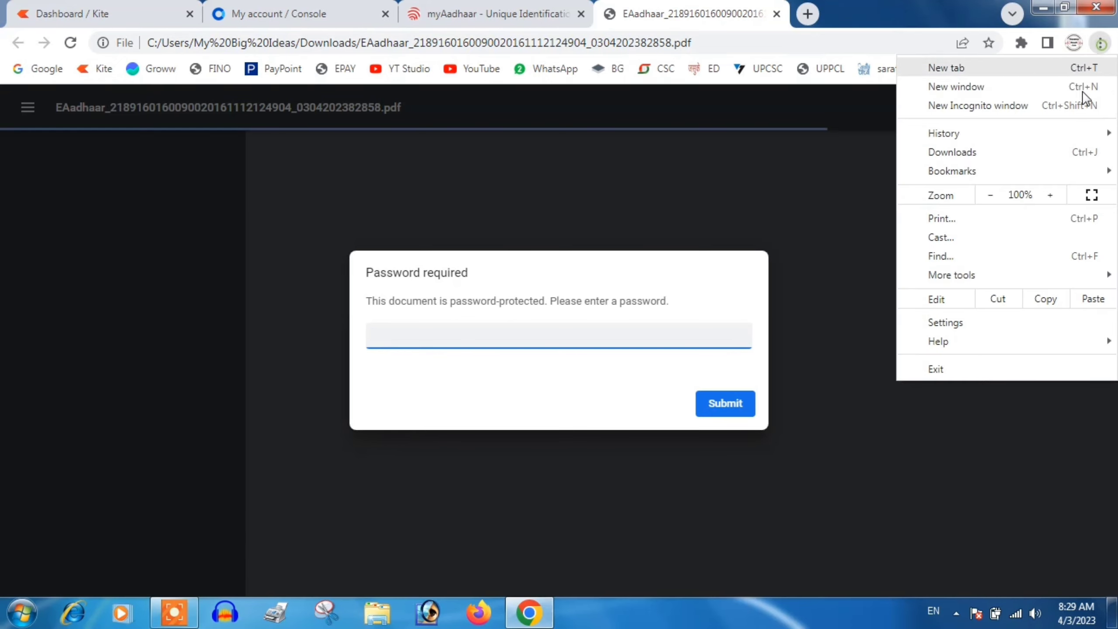
left_click(1018, 157)
left_click(410, 263)
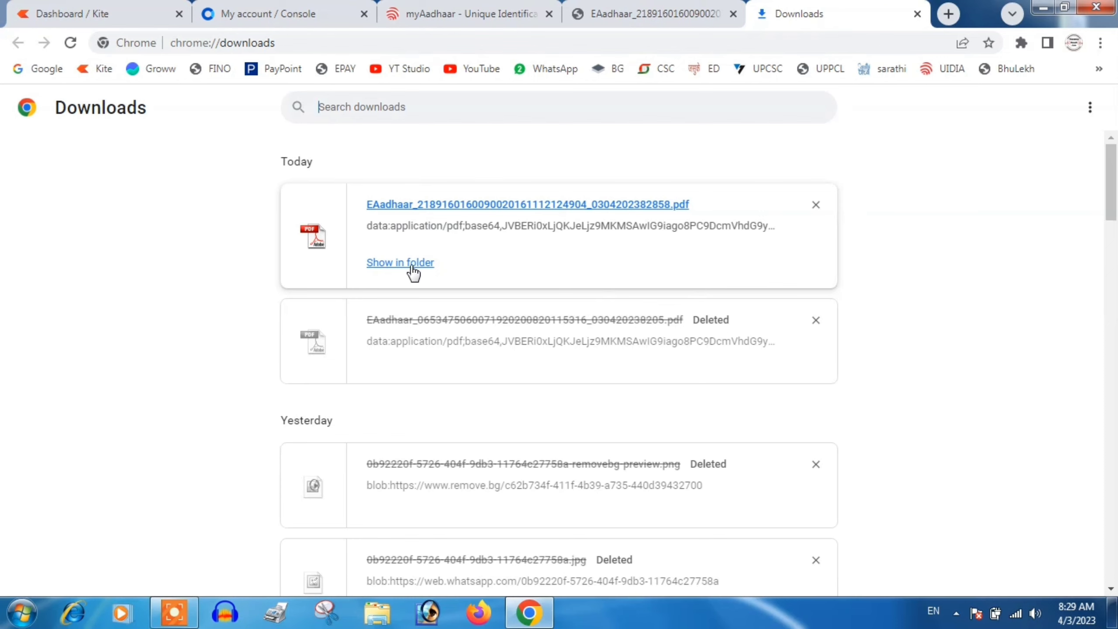
right_click(775, 174)
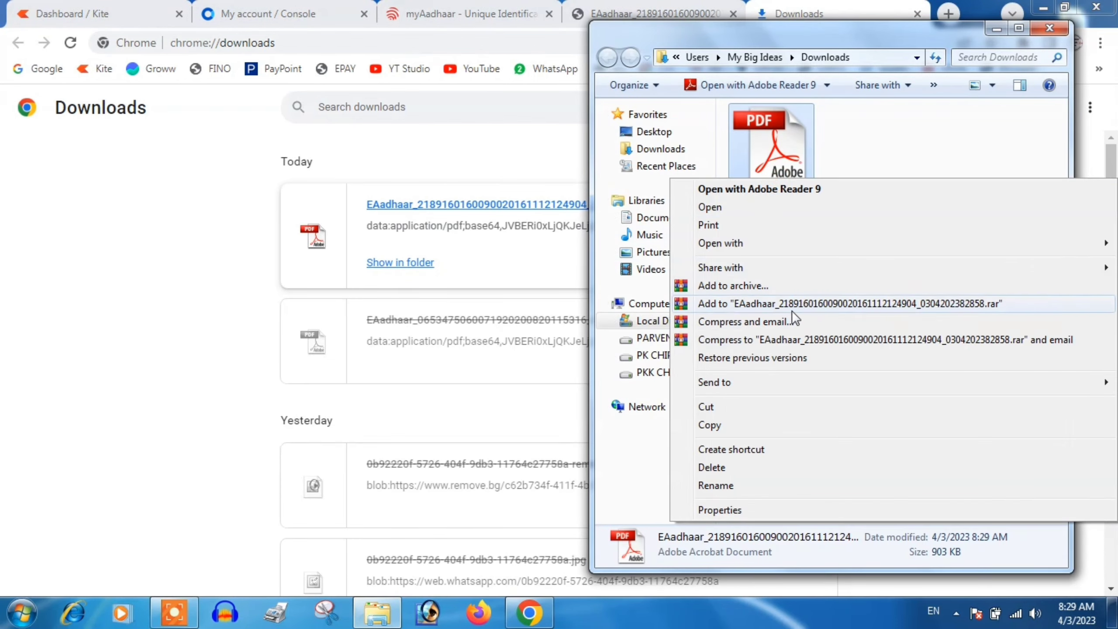
left_click(721, 425)
Paste the e-Aadhaar PDF onto the desktop and return to the Console Nominees page.
left_click(997, 28)
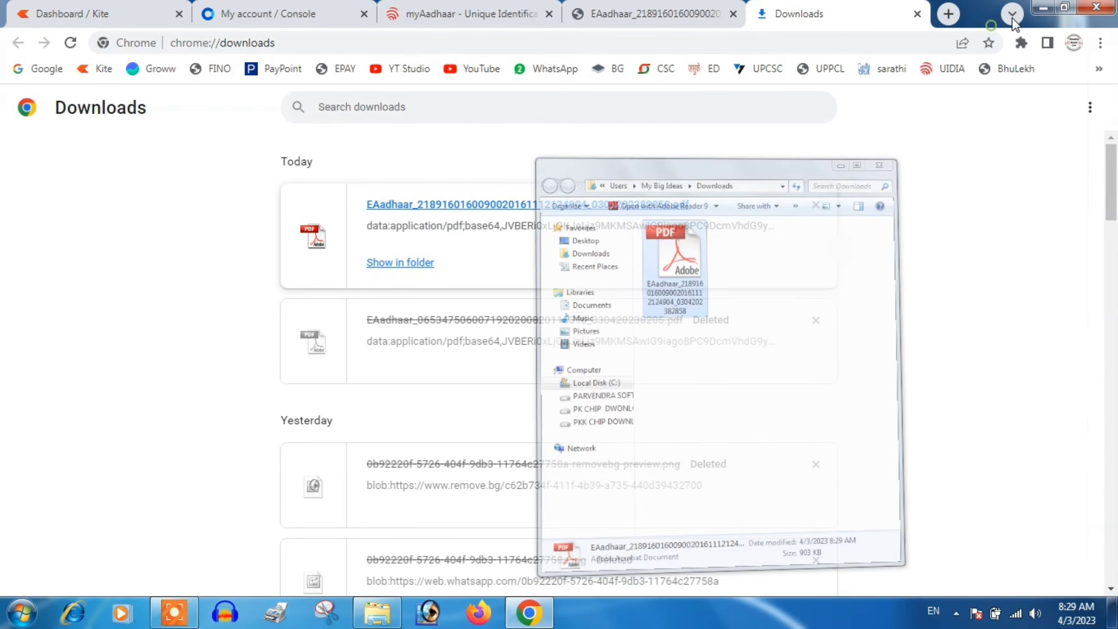
left_click(1043, 7)
right_click(896, 70)
left_click(919, 141)
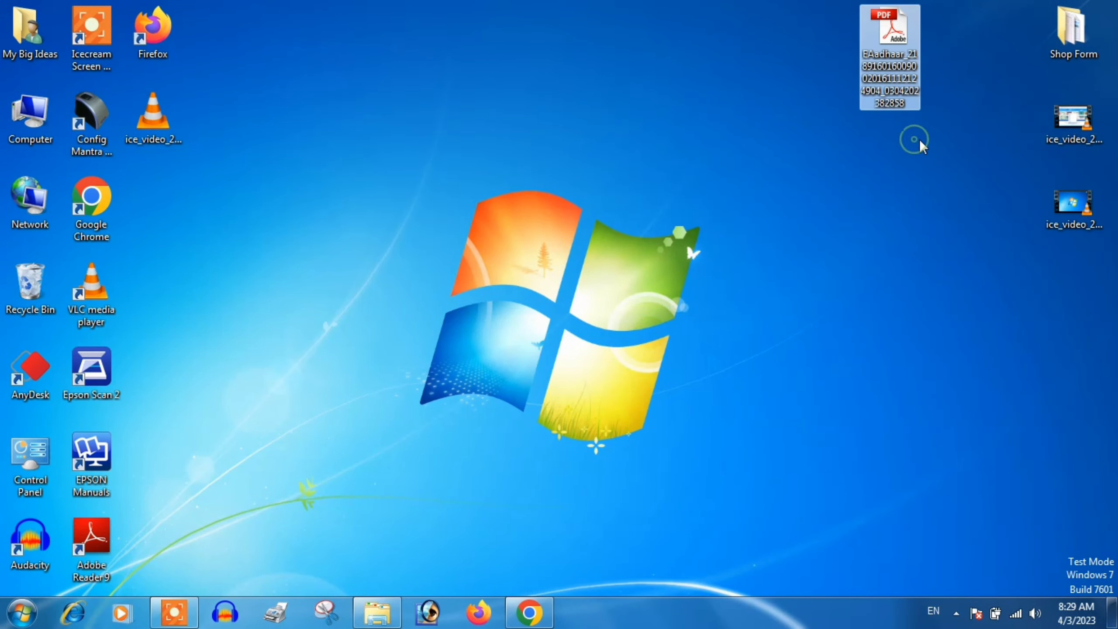
left_click(529, 612)
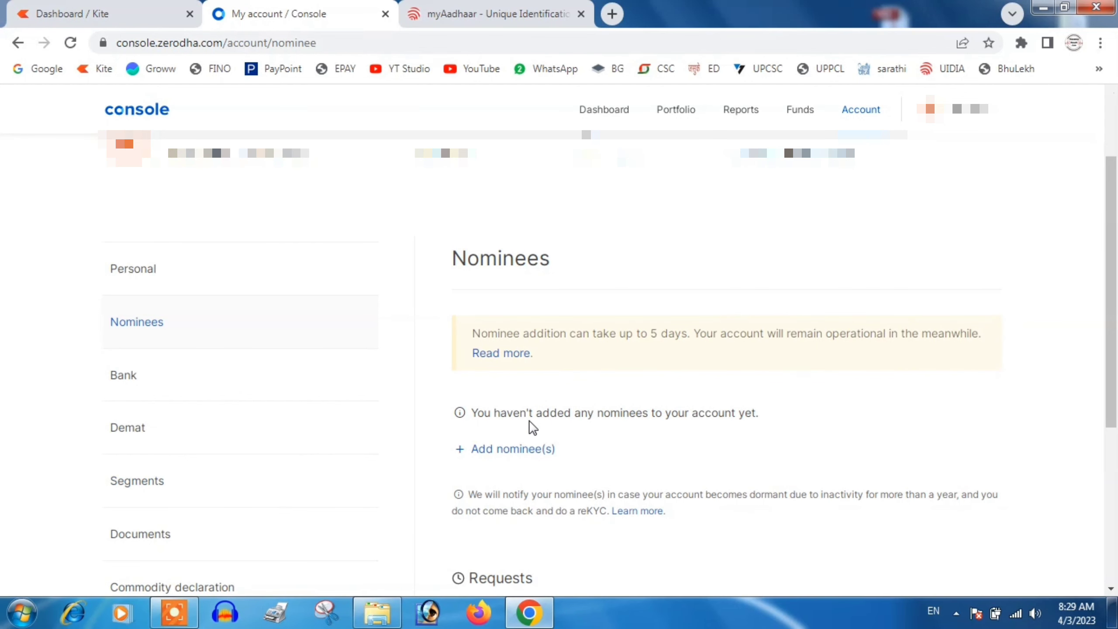
Start a new nominee and enter the nominee's first name, e-mail and mobile number.
left_click(512, 449)
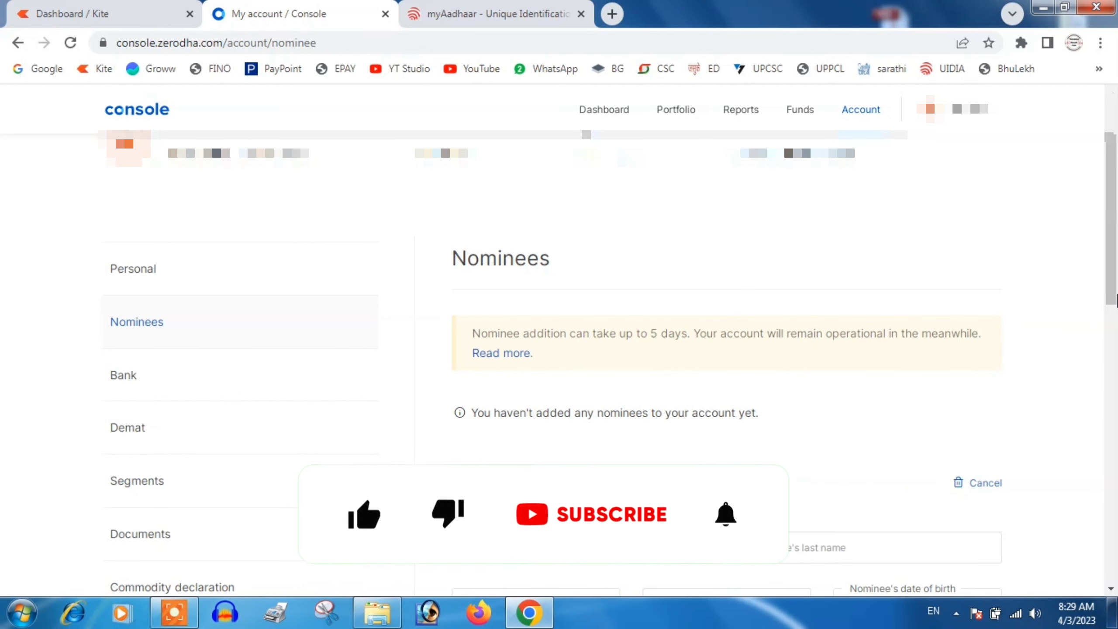
scroll(1100, 357, "down", 7)
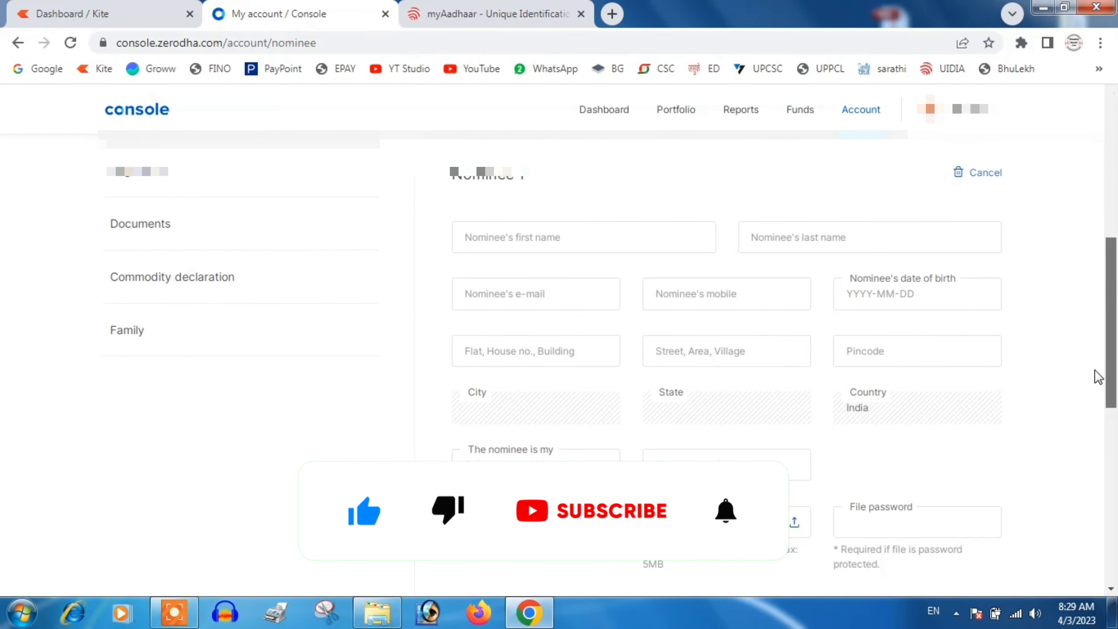
left_click(544, 244)
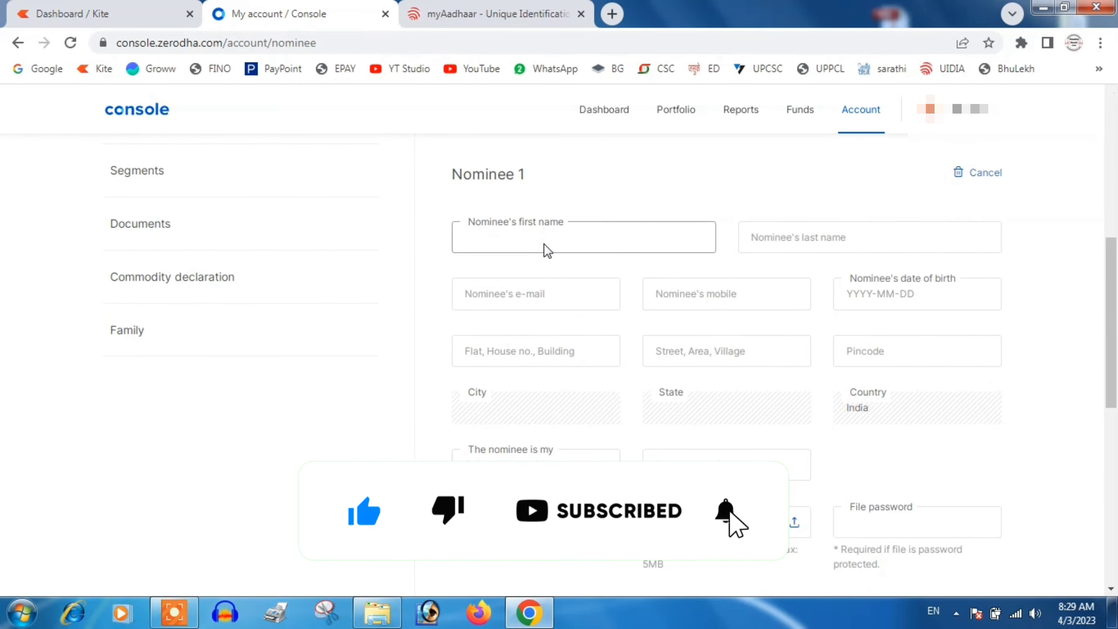
type("parve")
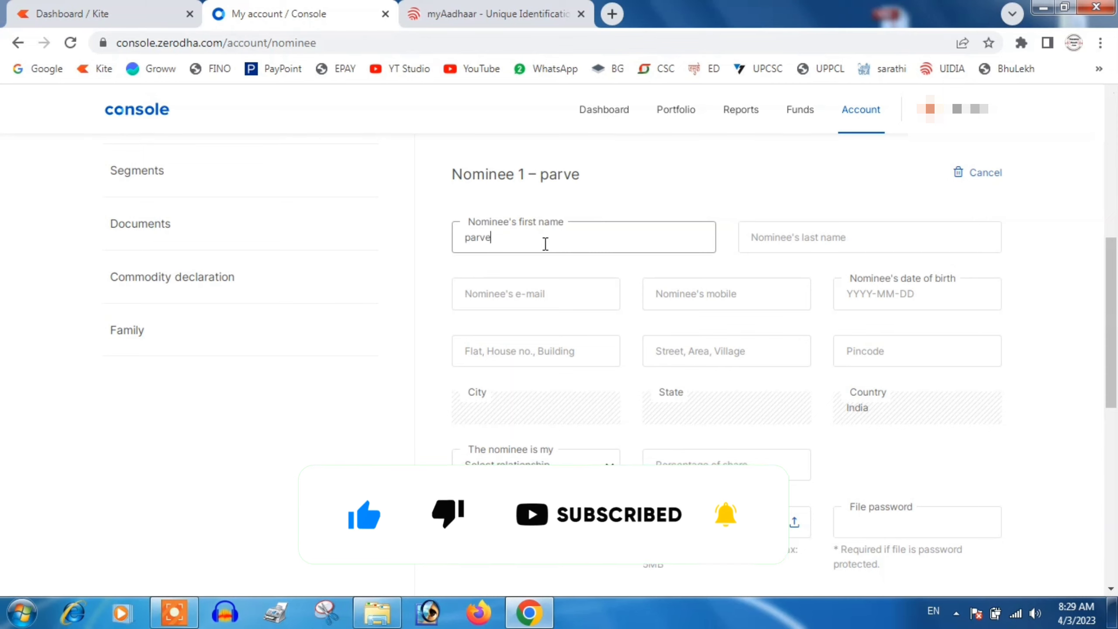
key("BackSpace")
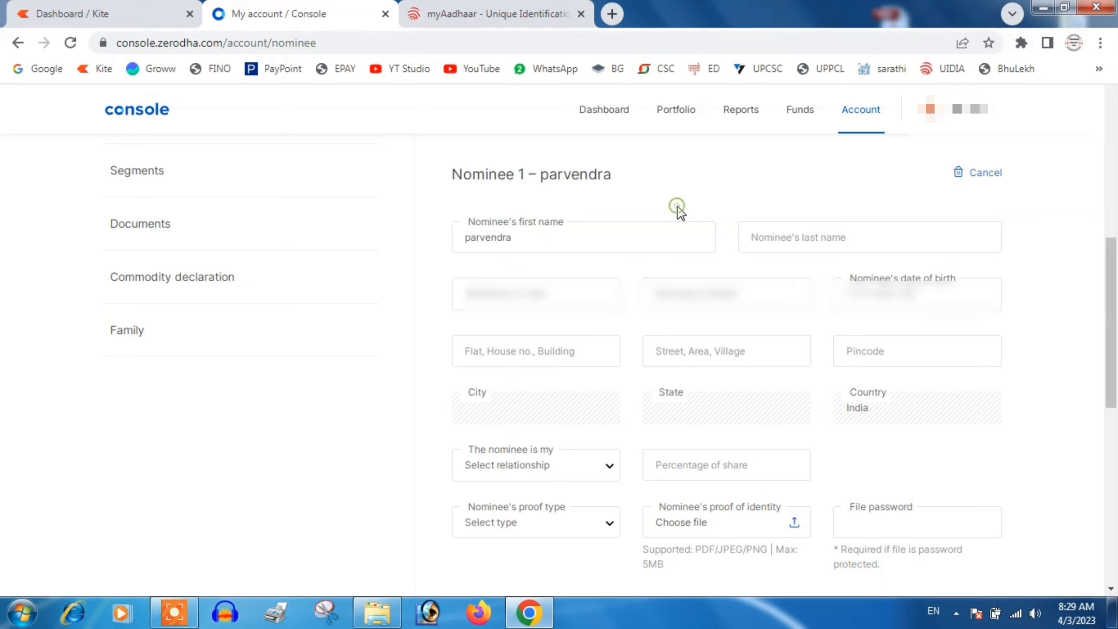
left_click(590, 293)
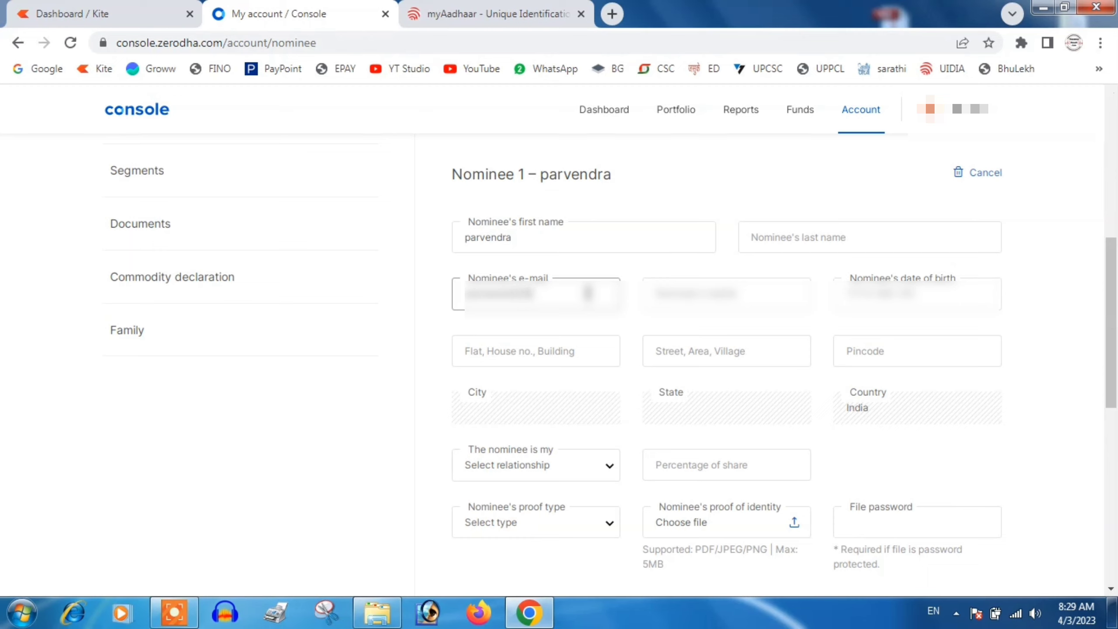
type("@g")
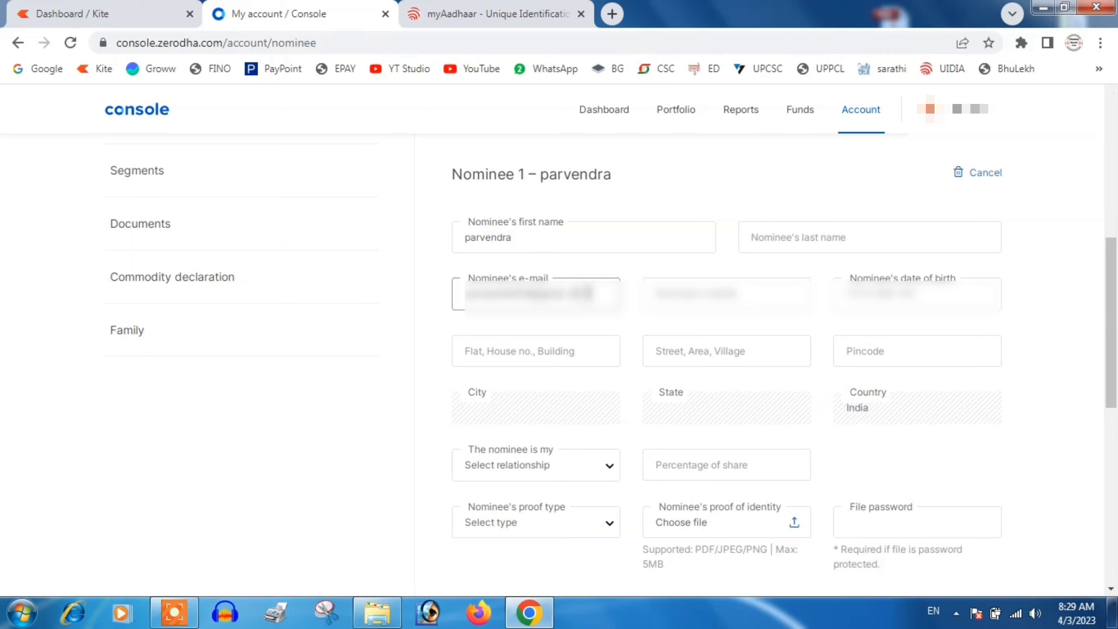
left_click(693, 304)
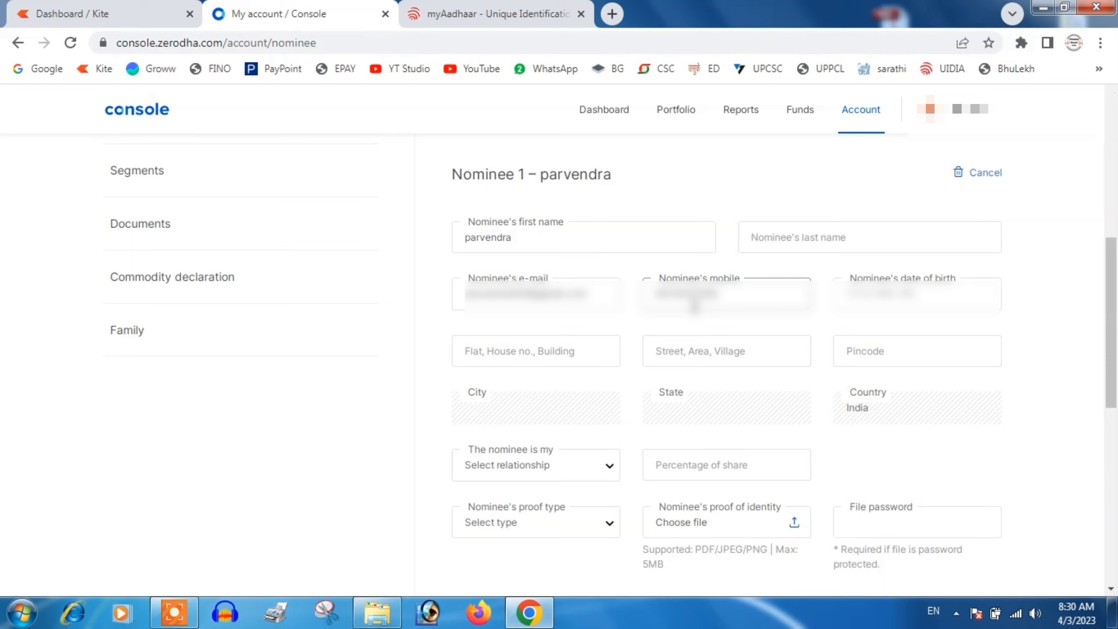
Pick the nominee's date of birth from the calendar.
left_click(886, 292)
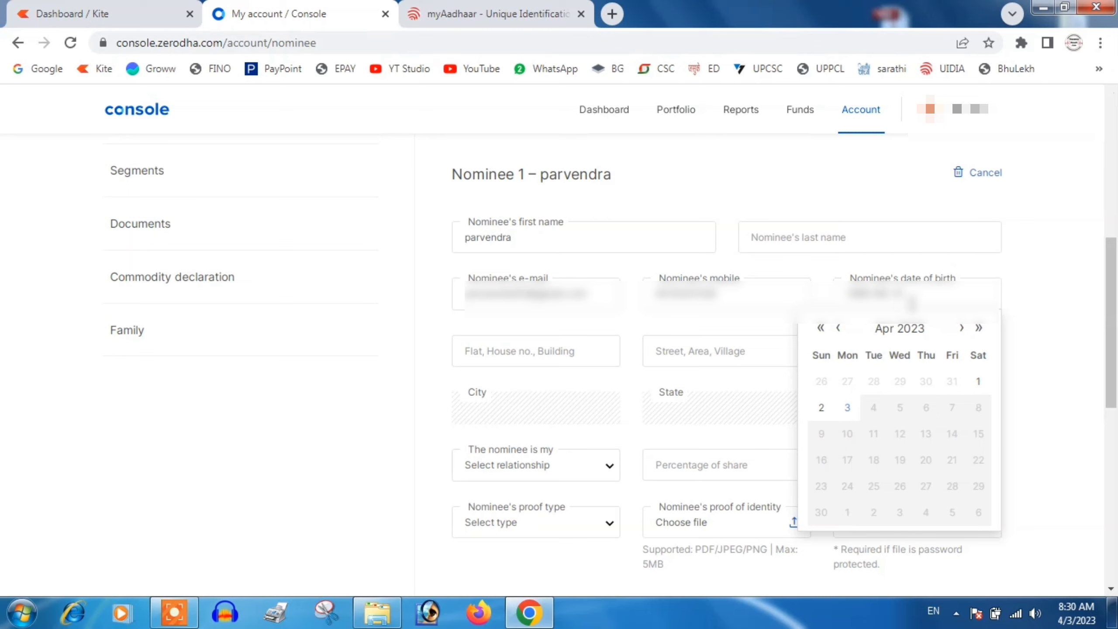
left_click(1039, 299)
left_click(972, 296)
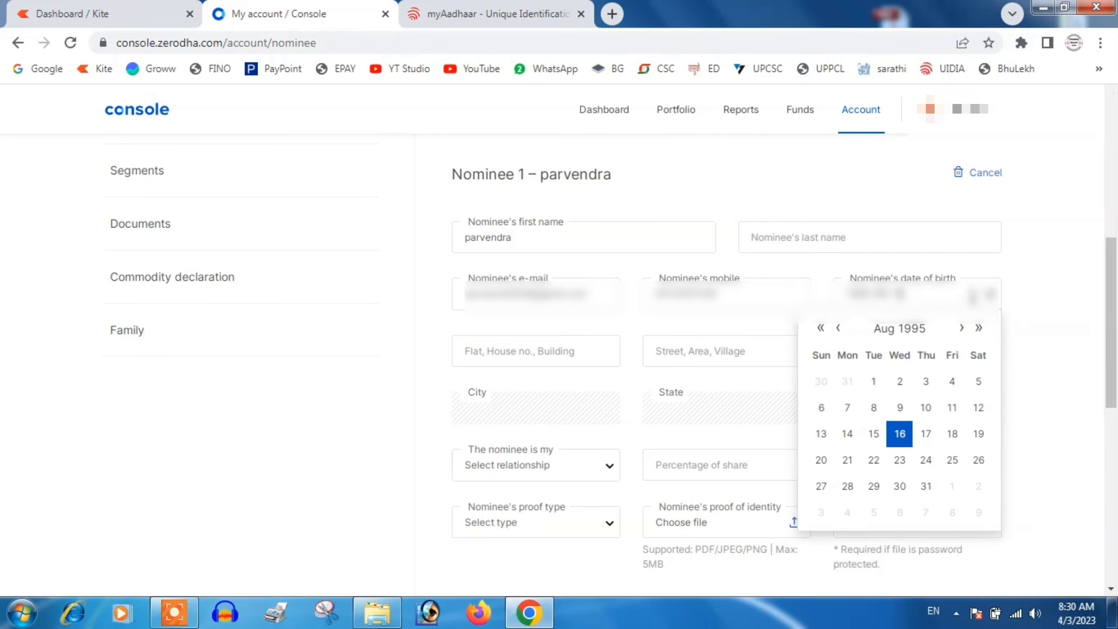
left_click(1067, 315)
left_click(989, 294)
left_click(1070, 302)
Fill in the nominee's flat number, street/village and pincode.
left_click(504, 357)
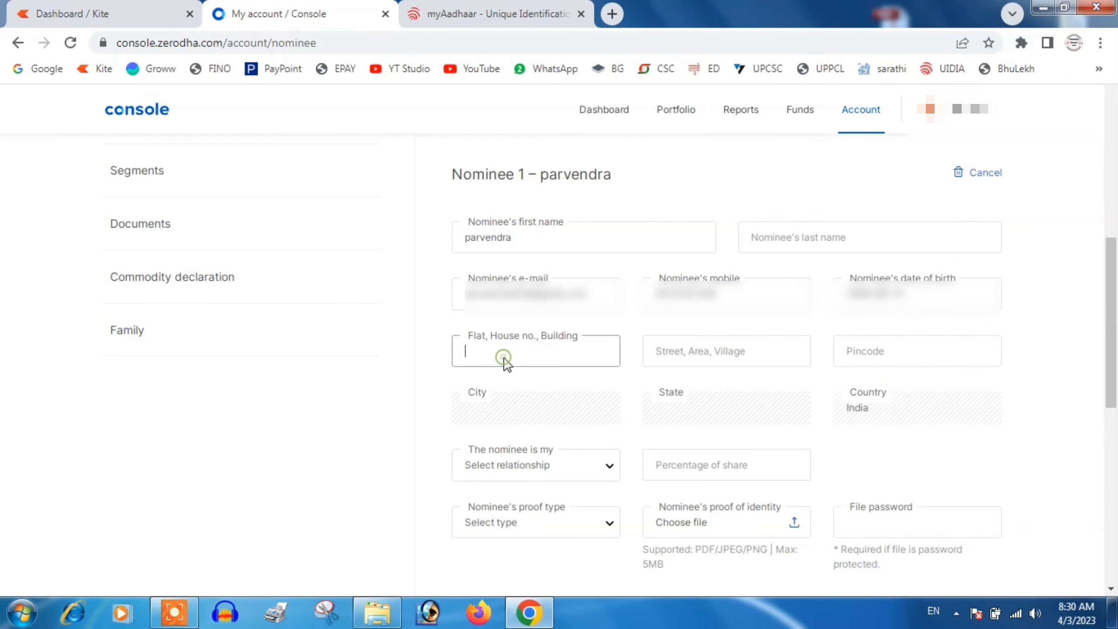
type("00")
left_click(691, 346)
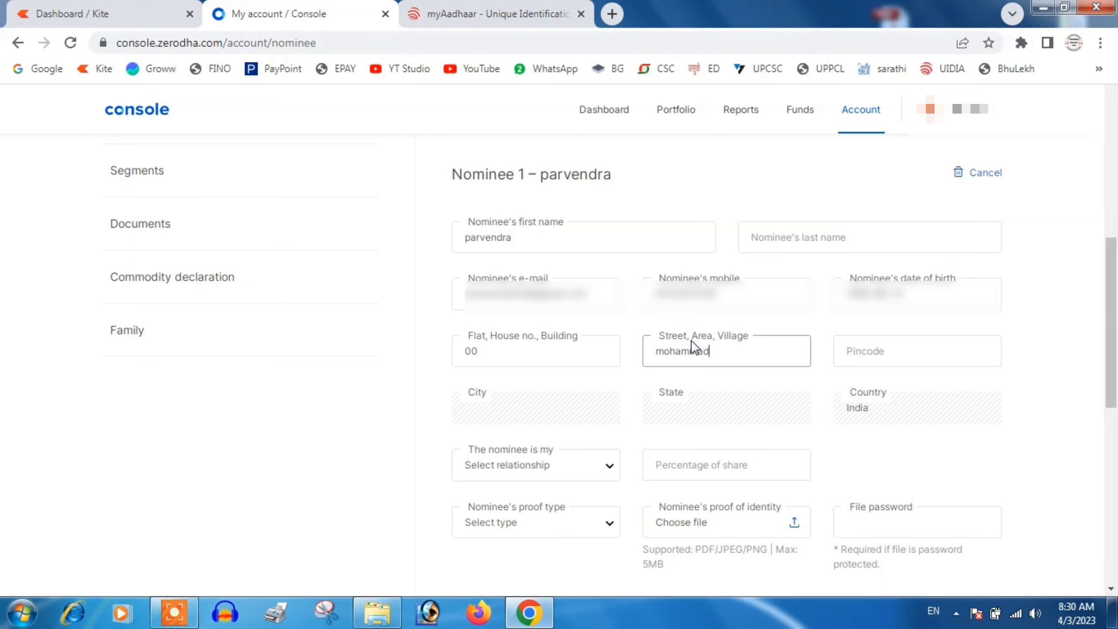
type("mohammad")
key("ctrl+a")
key("ctrl+v")
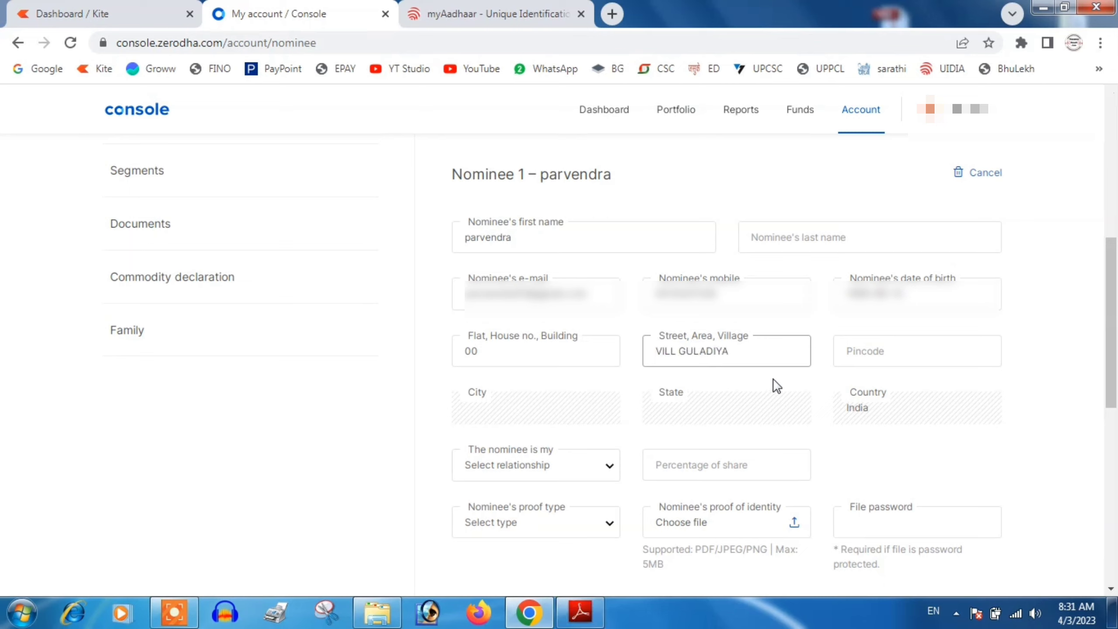
left_click(851, 361)
type("24222")
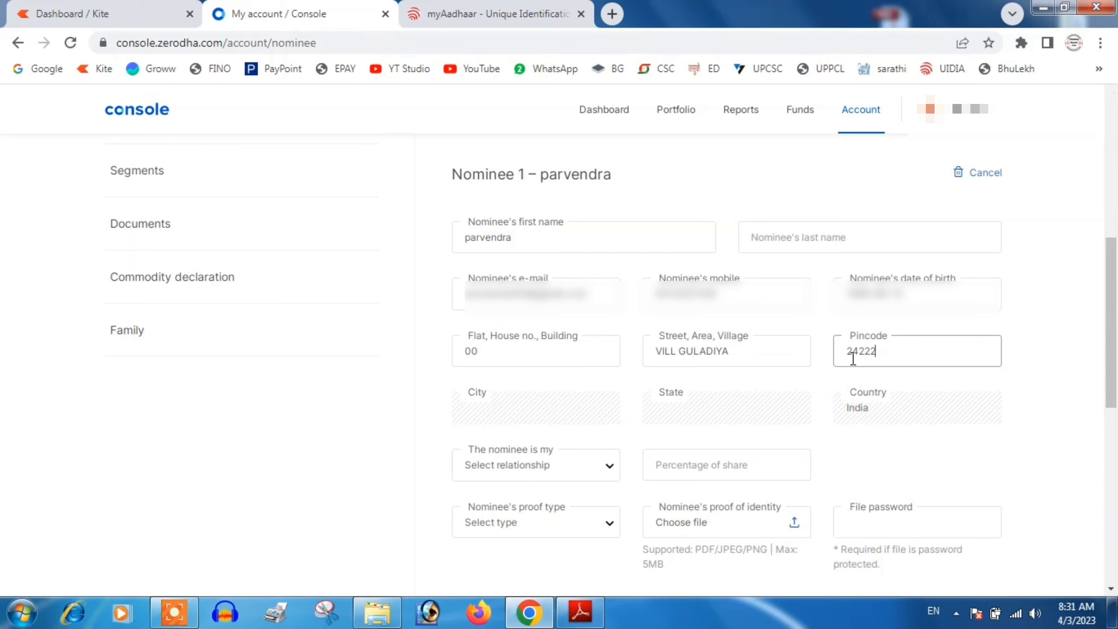
type("1")
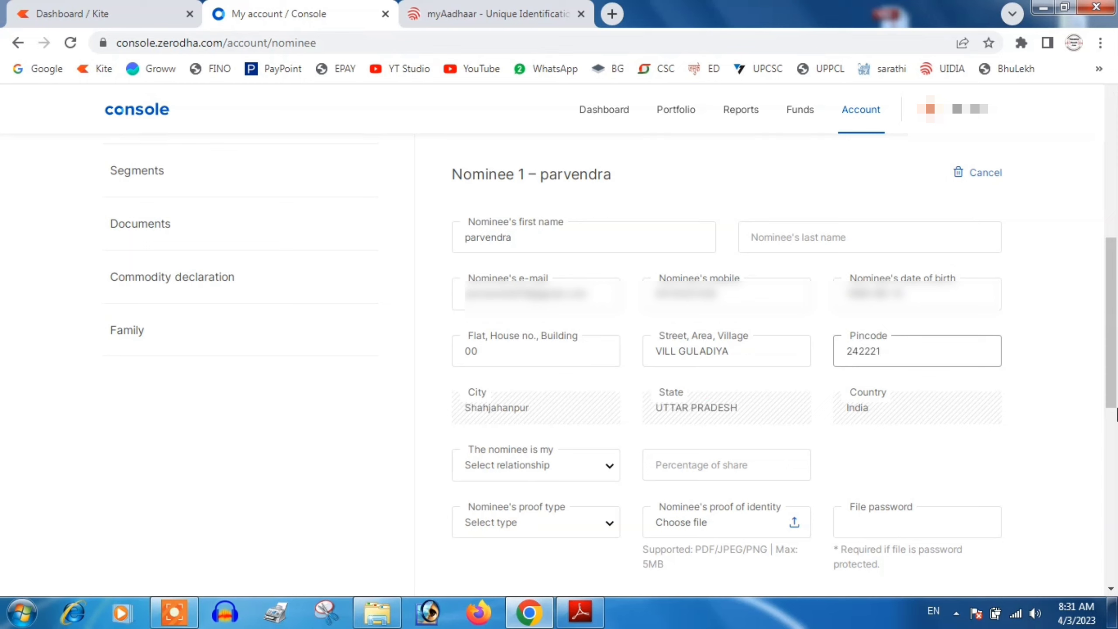
left_click(594, 471)
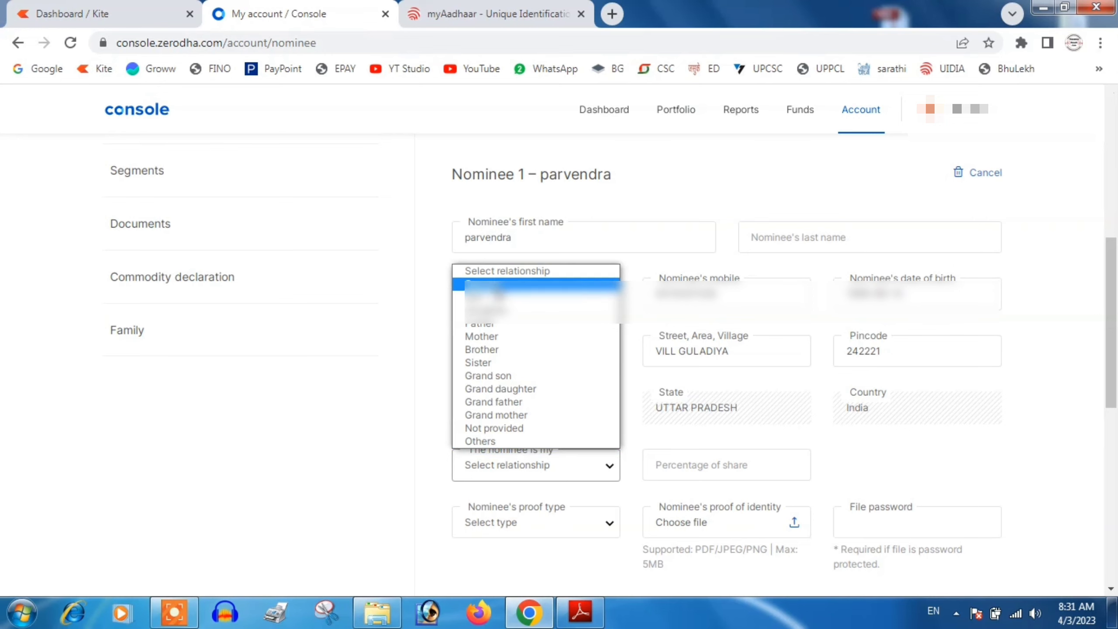
Set the nominee's relationship to Spouse with a 100% share.
left_click(492, 283)
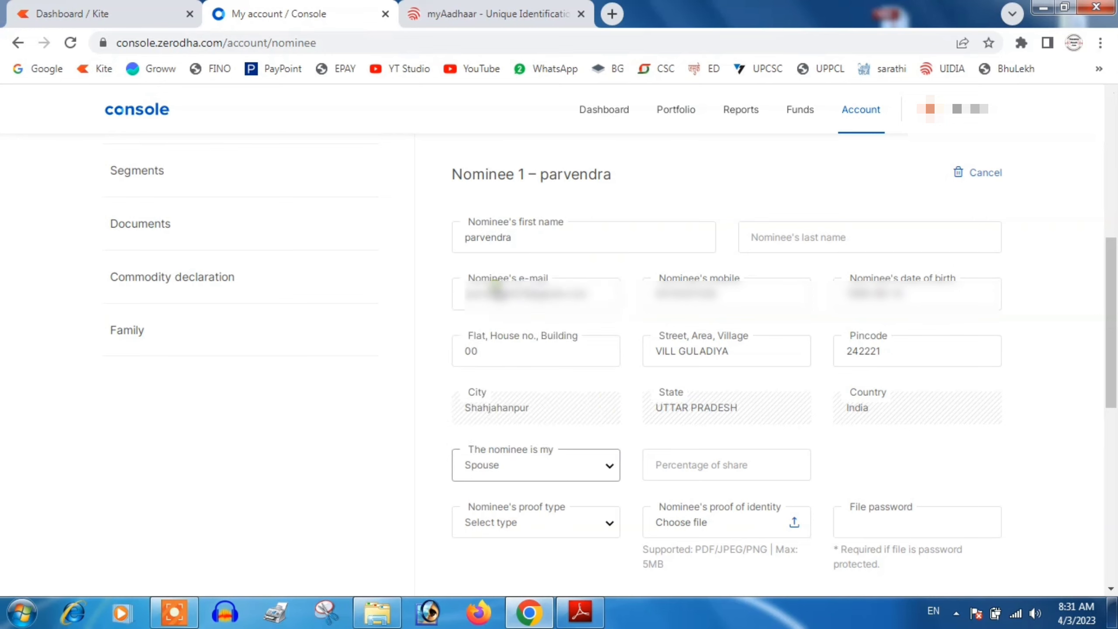
left_click(720, 464)
type("1000")
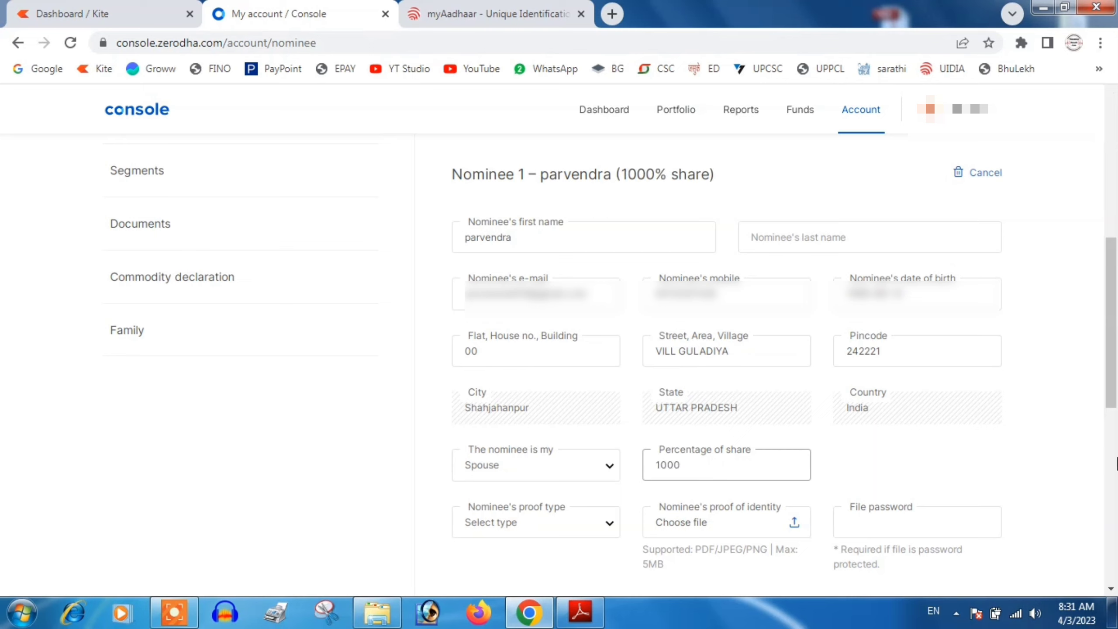
key("BackSpace")
left_click(918, 475)
Choose Aadhaar (masked) as proof type and upload the e-Aadhaar PDF, closing the PDF reader.
left_click(564, 530)
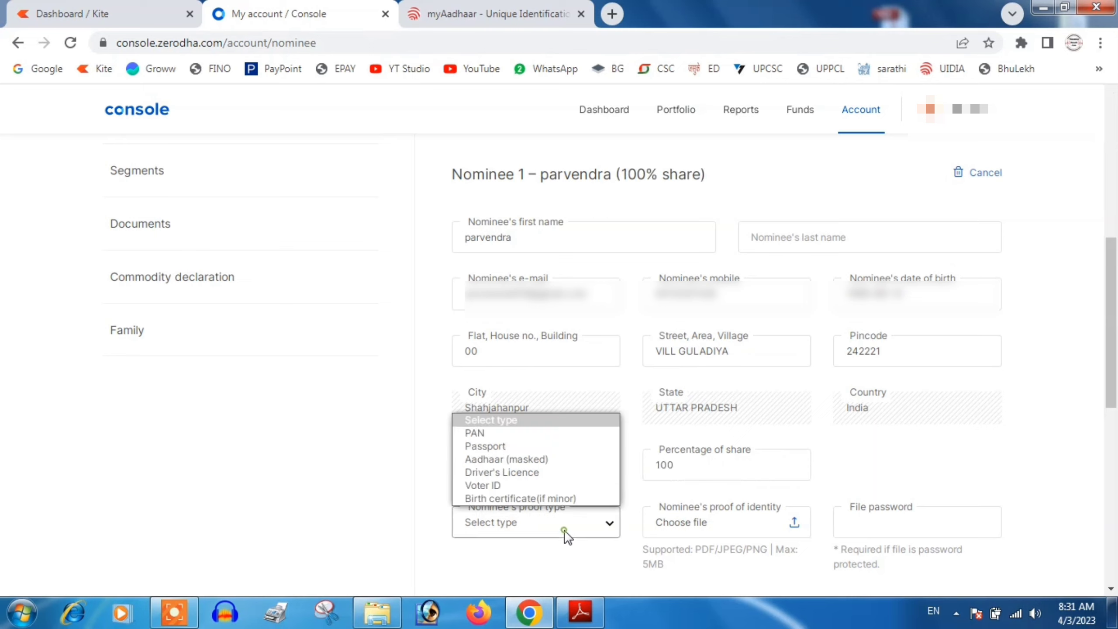
left_click(505, 460)
left_click(687, 510)
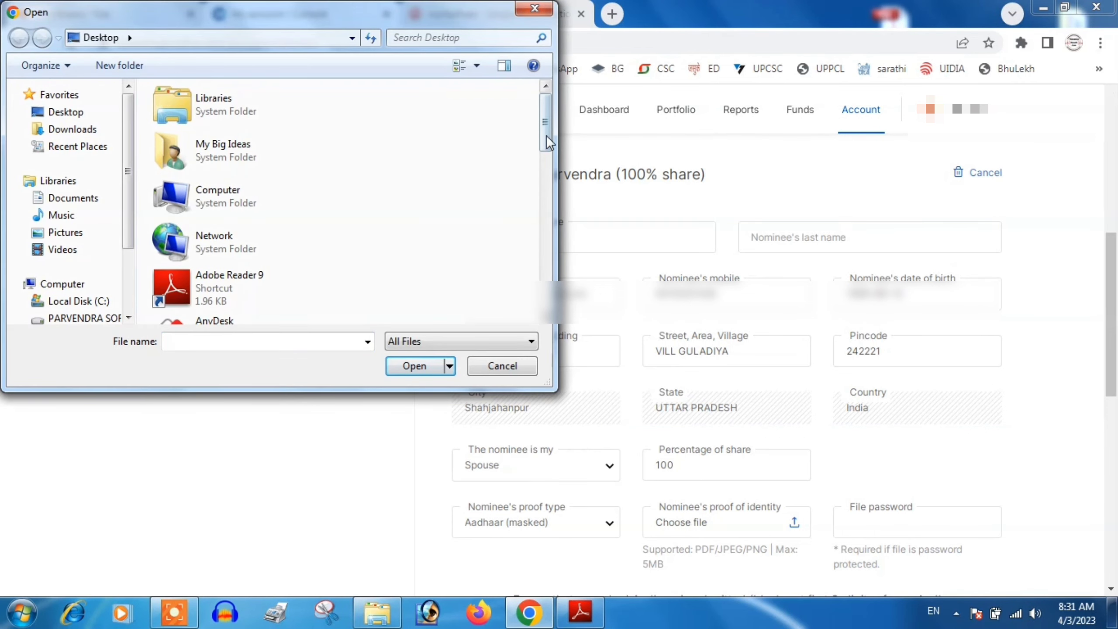
scroll(376, 128, "down", 10)
left_click(308, 173)
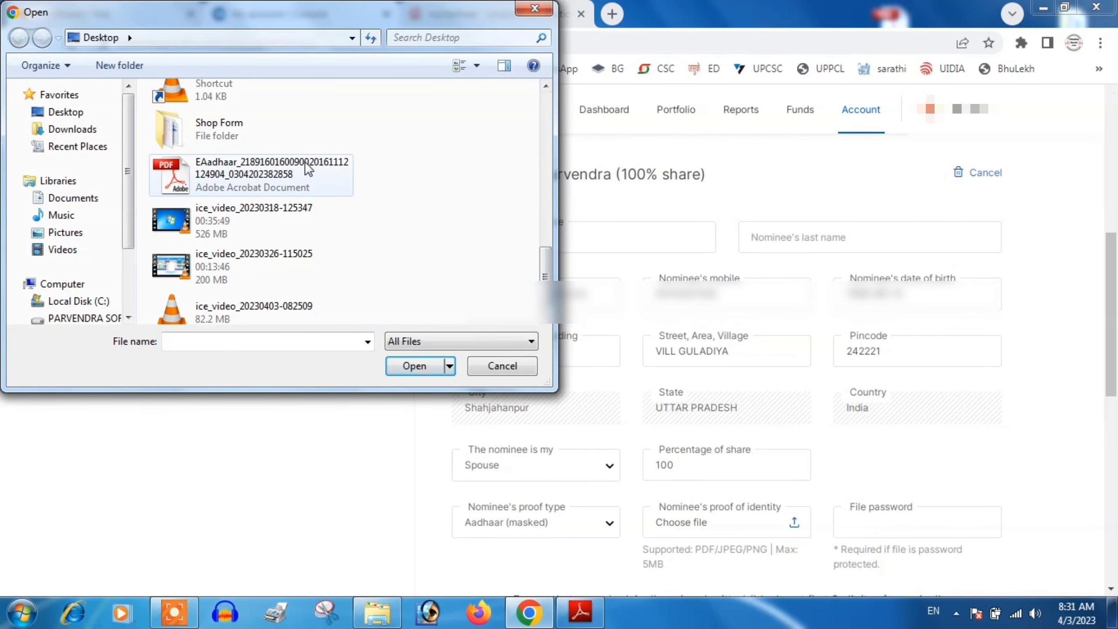
left_click(400, 367)
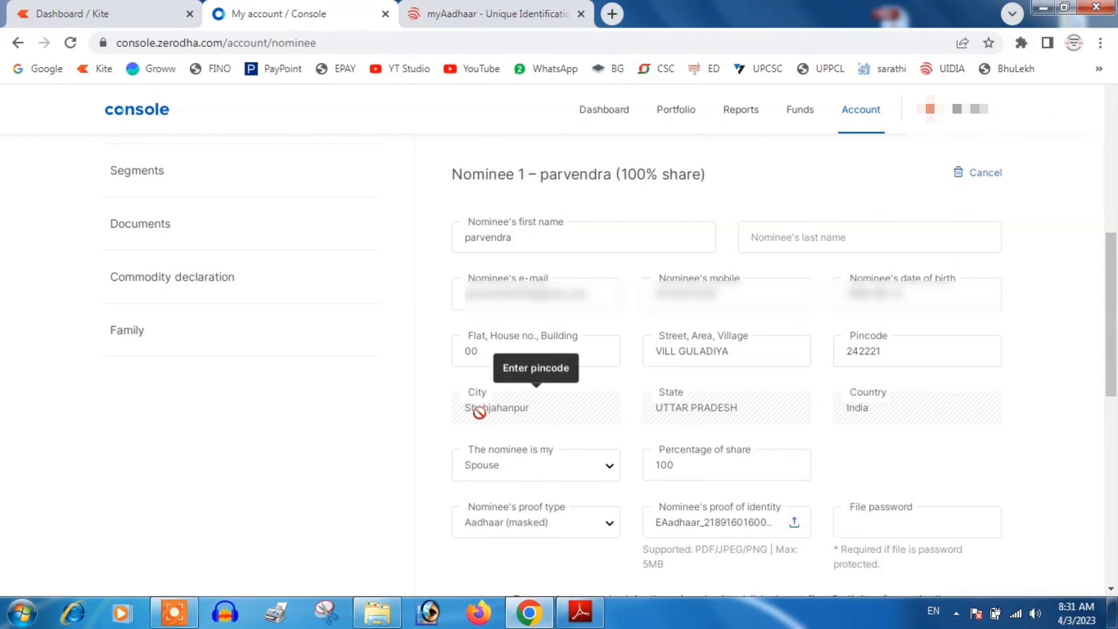
right_click(579, 612)
left_click(580, 568)
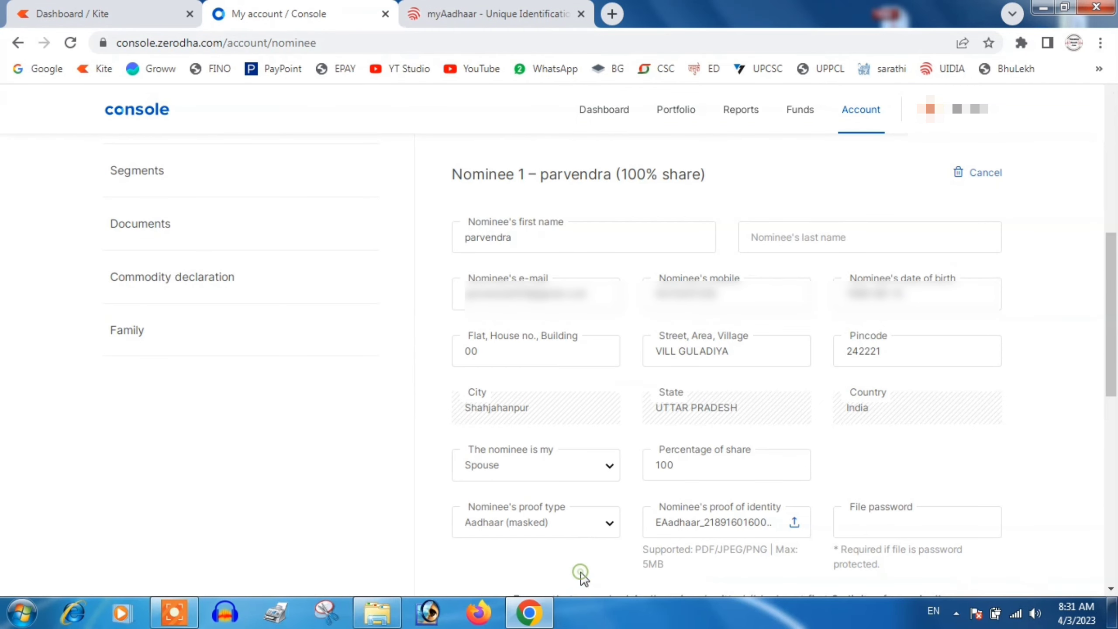
Enter the proof file's password and submit the nominee details.
left_click(858, 531)
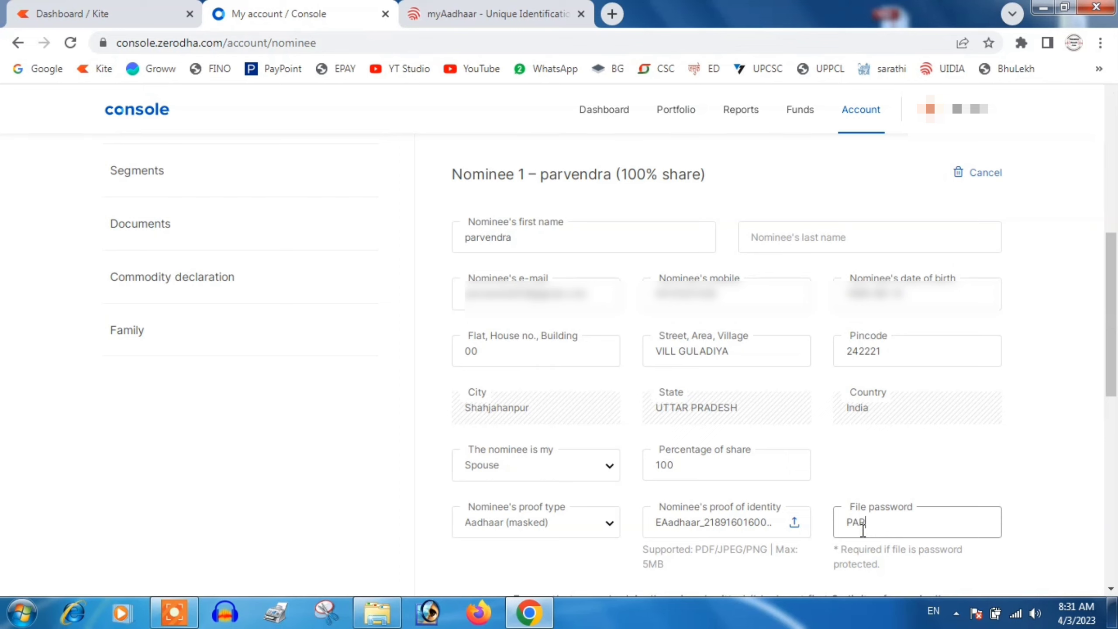
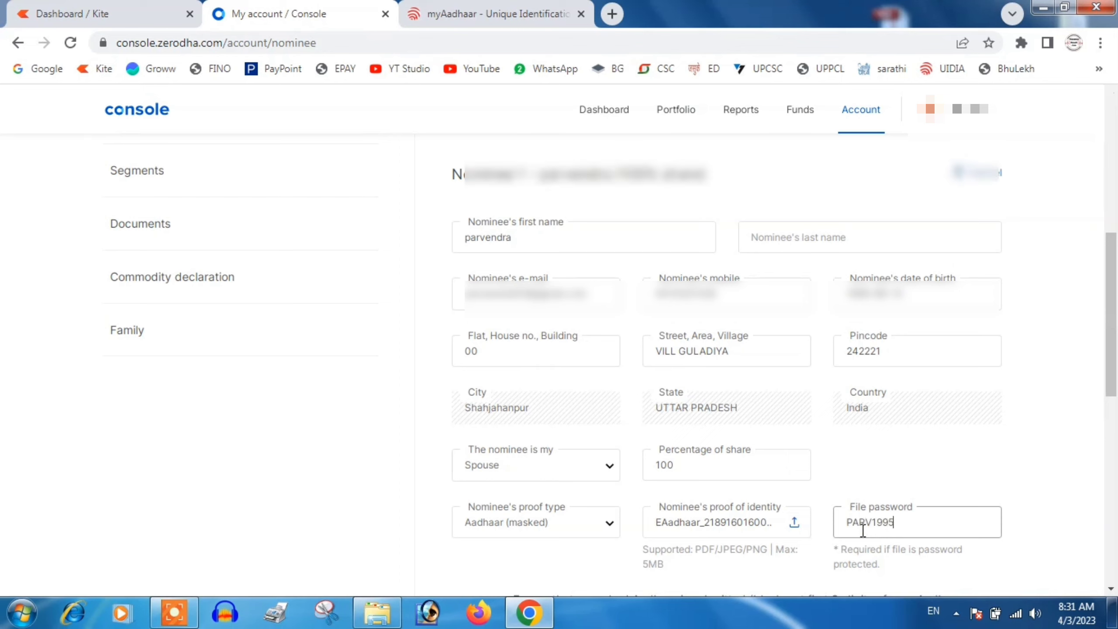
scroll(493, 572, "down", 3)
left_click(497, 572)
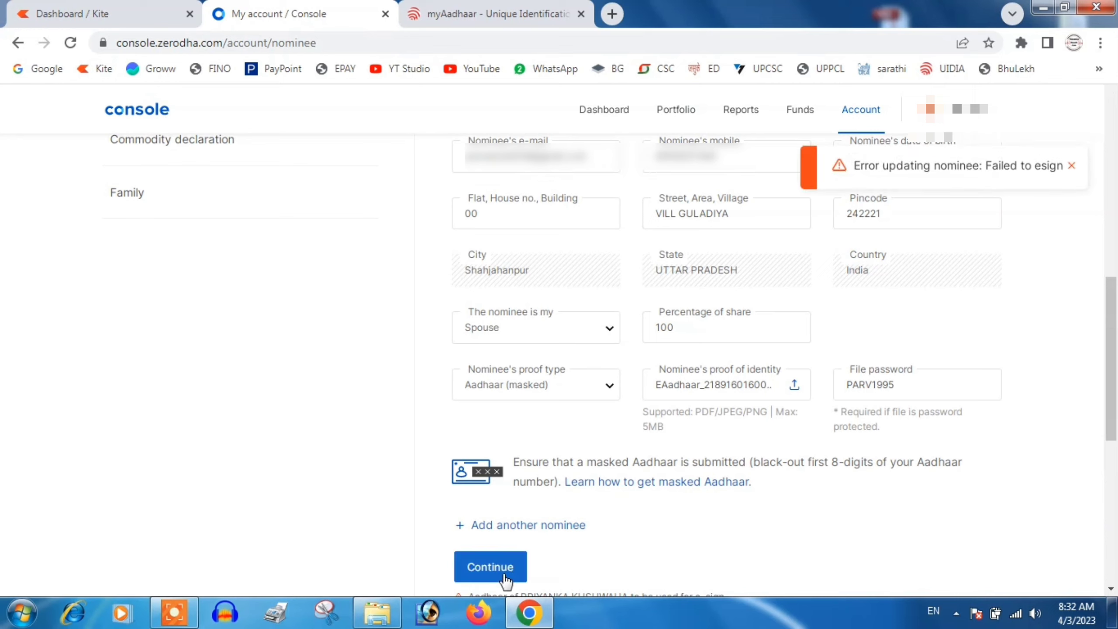
Resubmit the nominee form, then change the proof type to Driver's Licence after the e-sign failure.
left_click(460, 567)
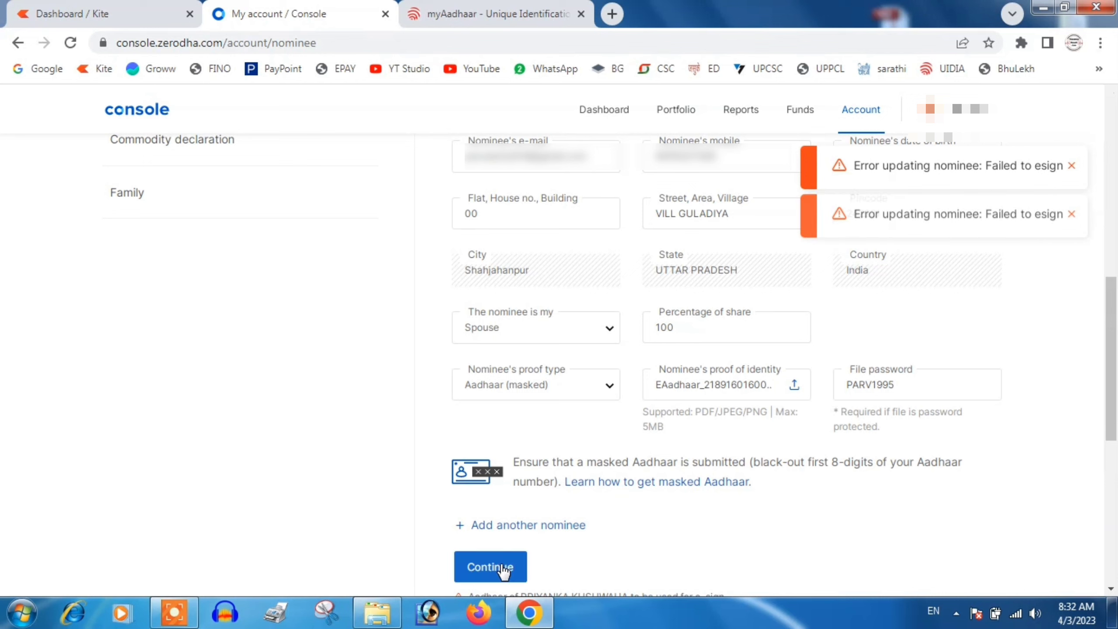
left_click(535, 385)
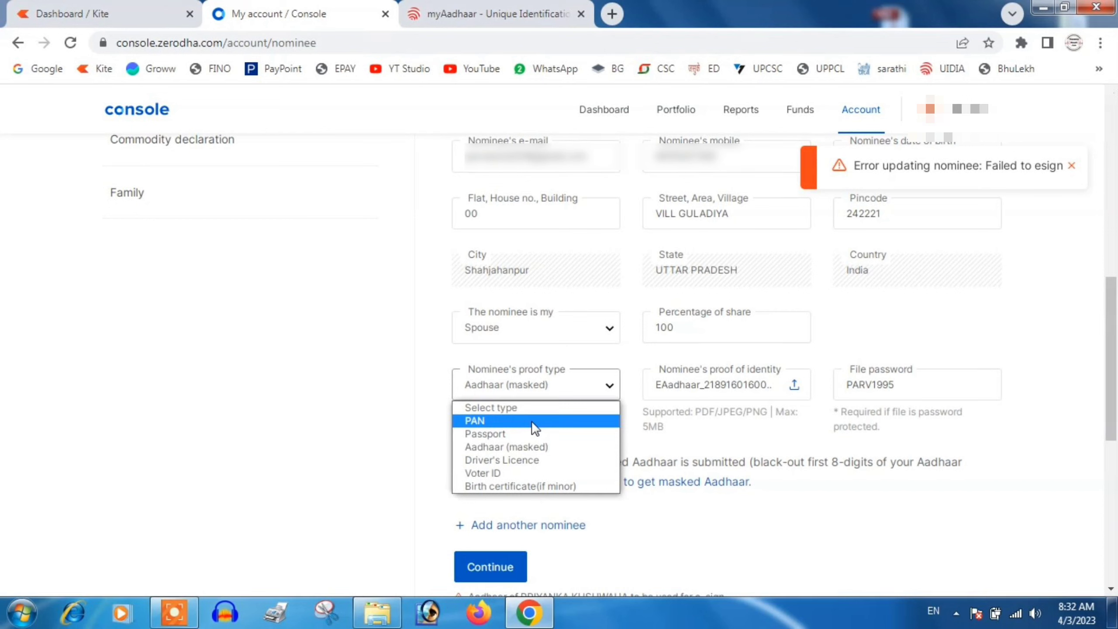
left_click(523, 460)
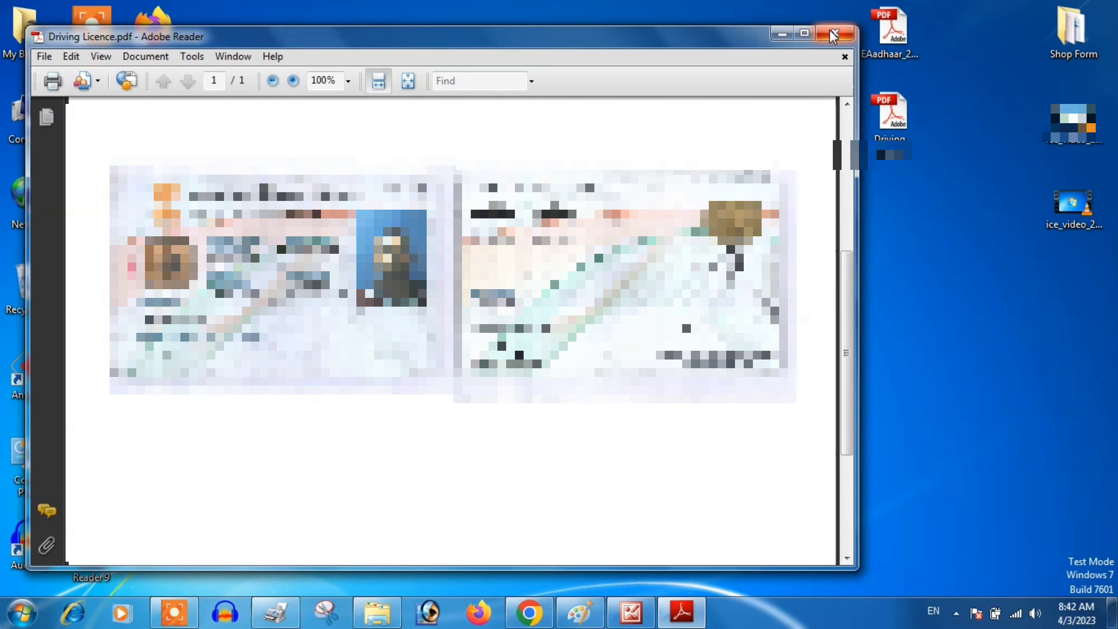
Attach Driving Licence.pdf as the nominee's proof and submit the form for e-signing.
left_click(833, 36)
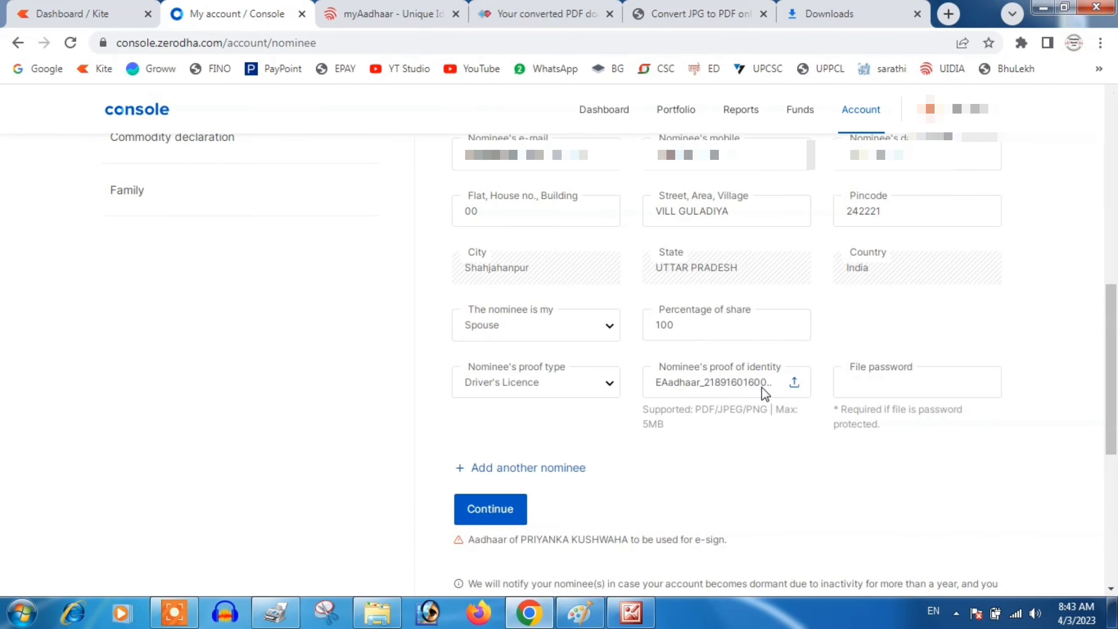
left_click(794, 381)
left_click_drag(548, 115, 548, 287)
left_click(253, 121)
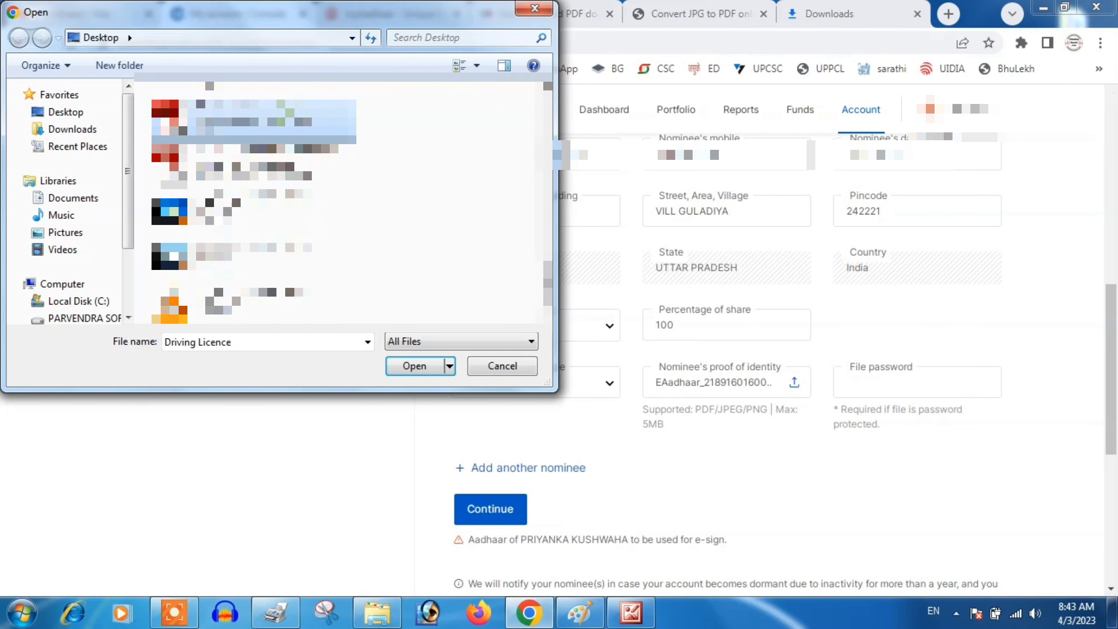
left_click(414, 365)
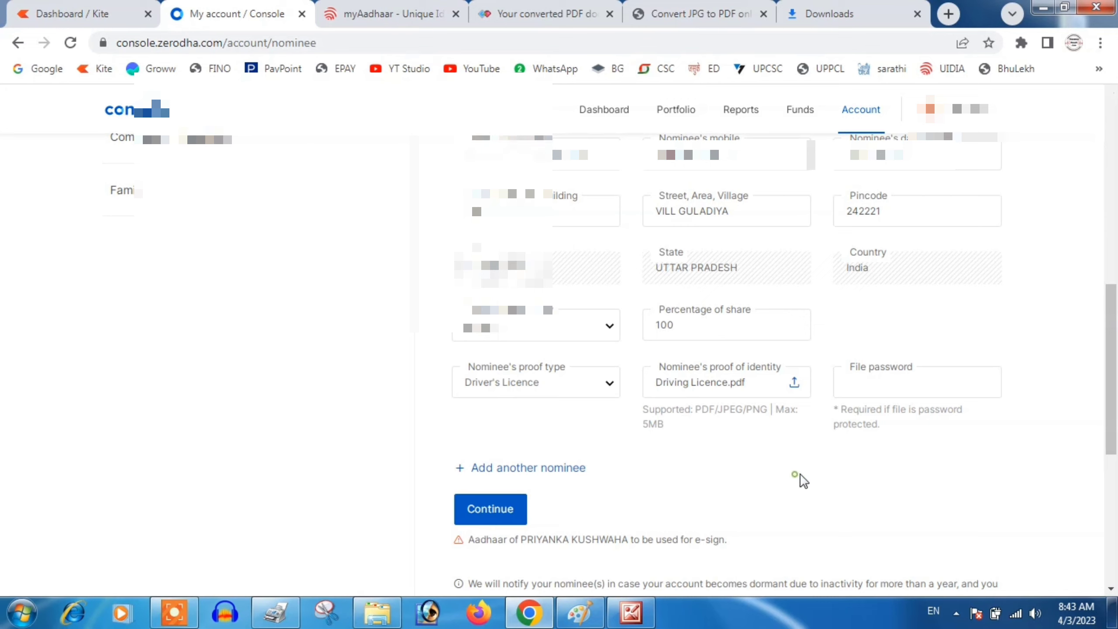
left_click(489, 512)
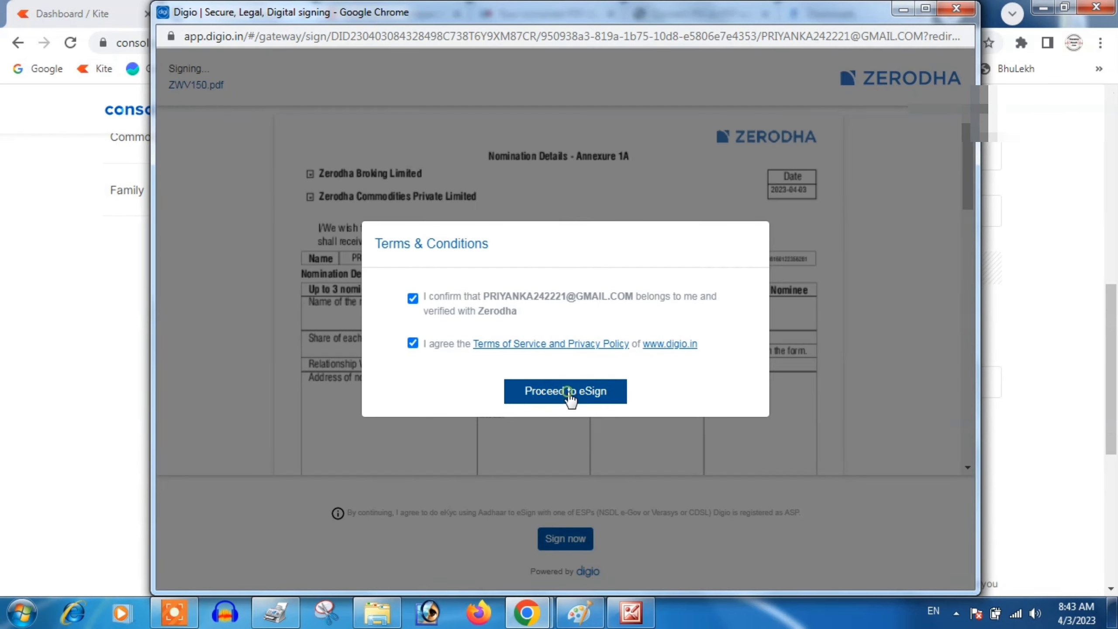
Proceed to e-sign, give Aadhaar consent, paste the Aadhaar number and request an OTP.
left_click(568, 394)
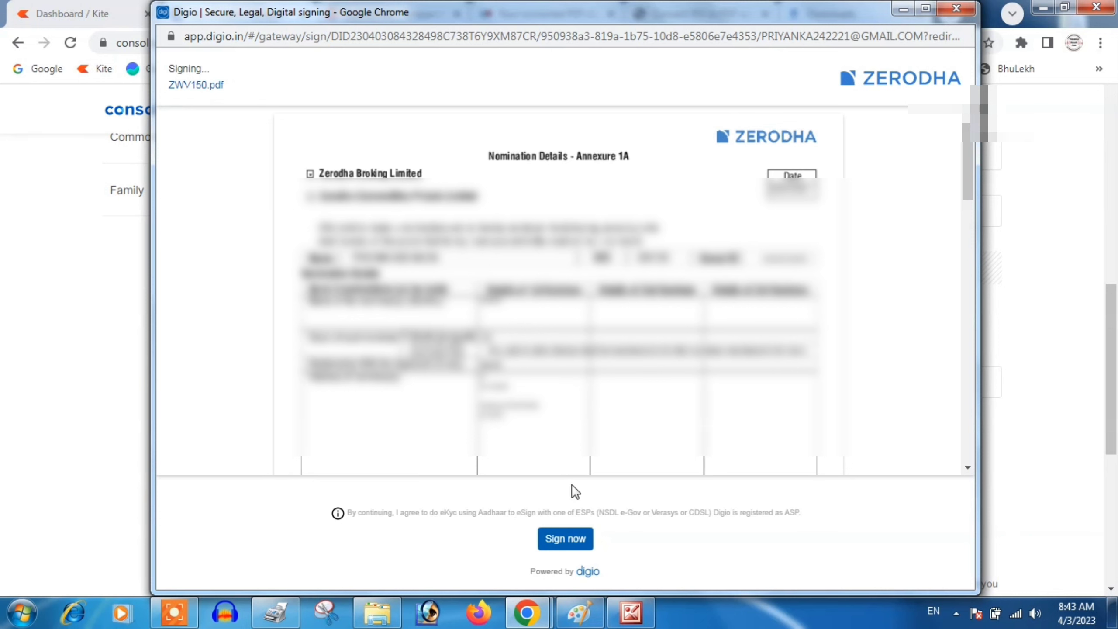
left_click(571, 538)
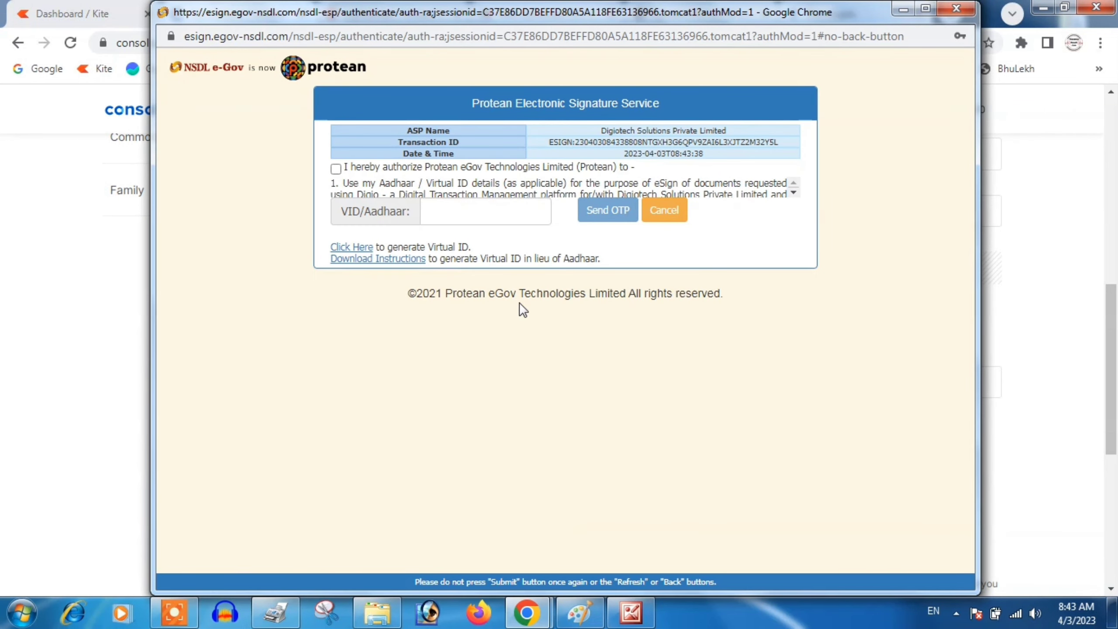
left_click(335, 168)
left_click(477, 212)
key("ctrl+v")
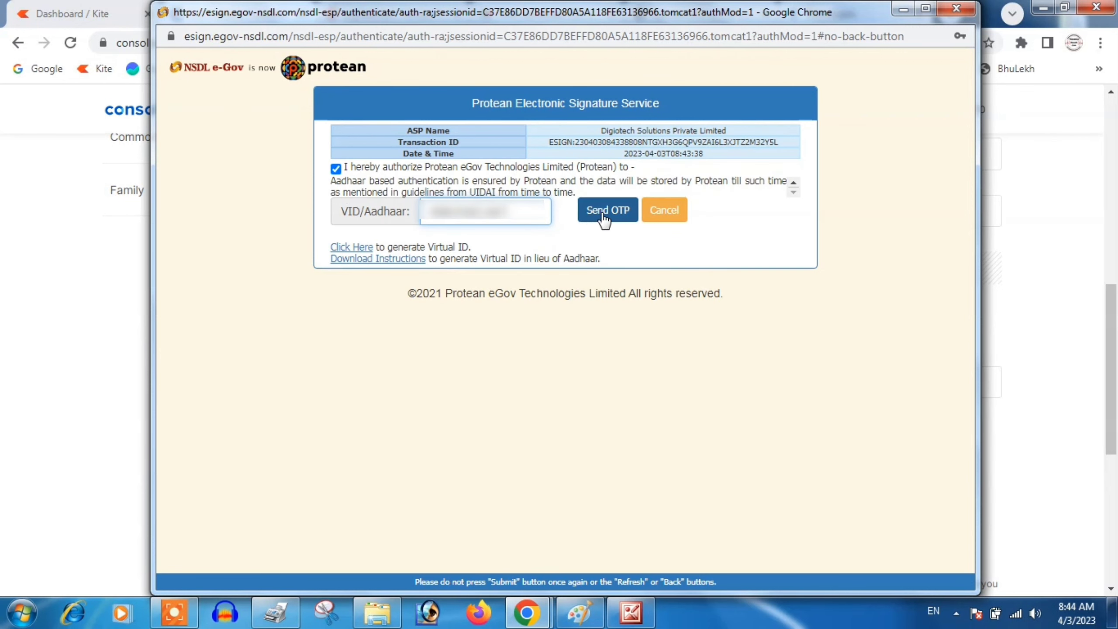
left_click(595, 217)
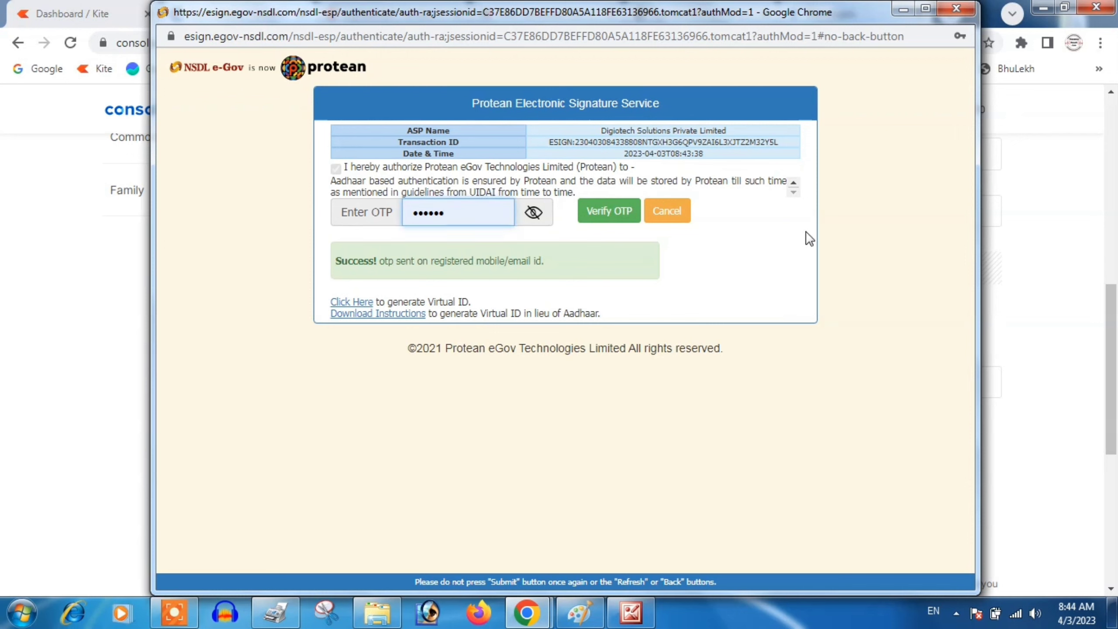
Correct the entered OTP and verify it to sign the nomination document.
left_click(469, 214)
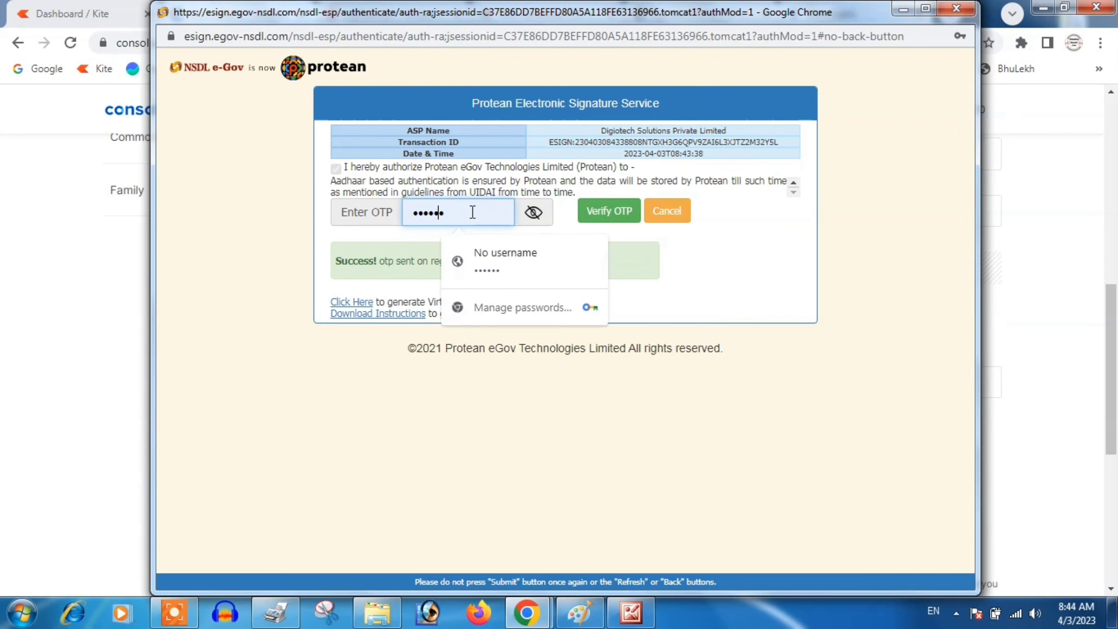
left_click(472, 212)
key("BackSpace")
key("BackSpace")
key("BackSpace")
key("BackSpace")
key("BackSpace")
key("BackSpace")
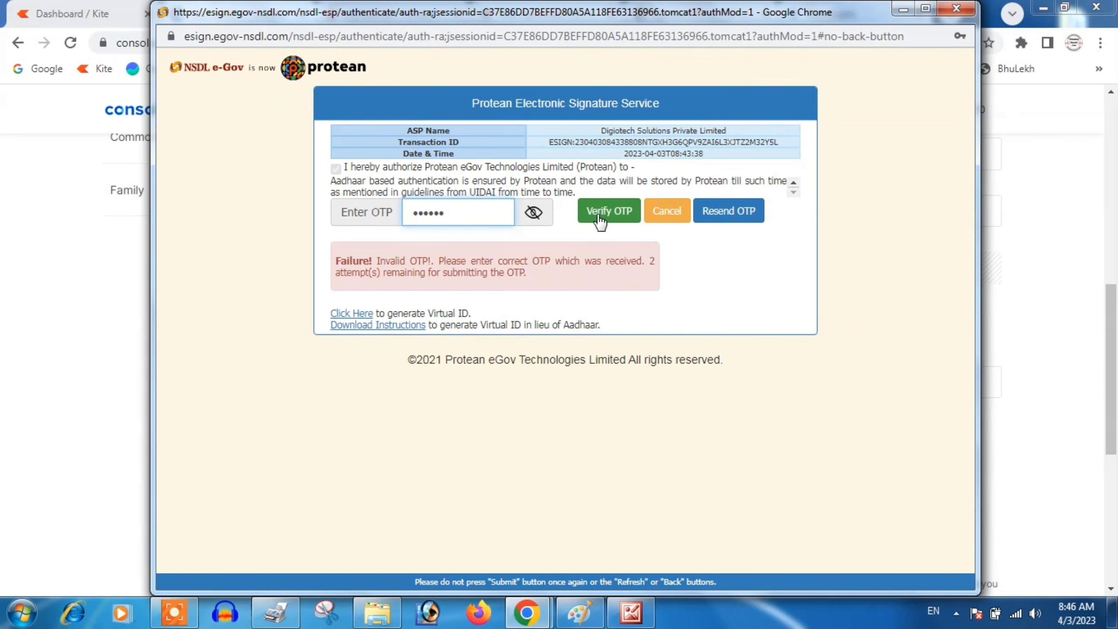
left_click(607, 213)
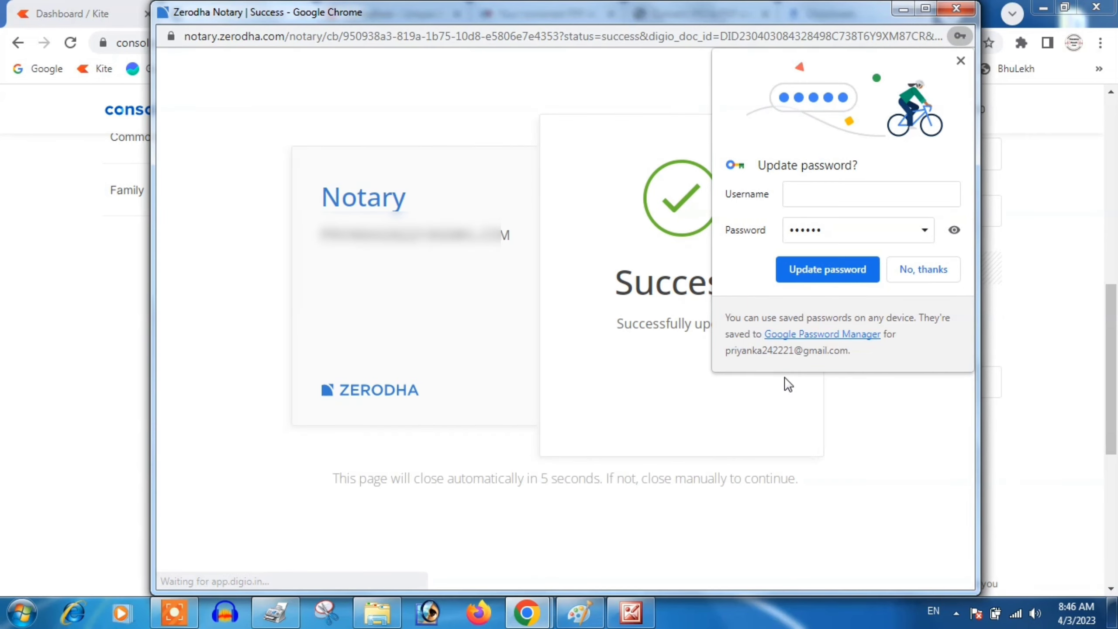
Decline Chrome's password and address prompts, then find the nominee request listed as Processing under Requests.
left_click(916, 270)
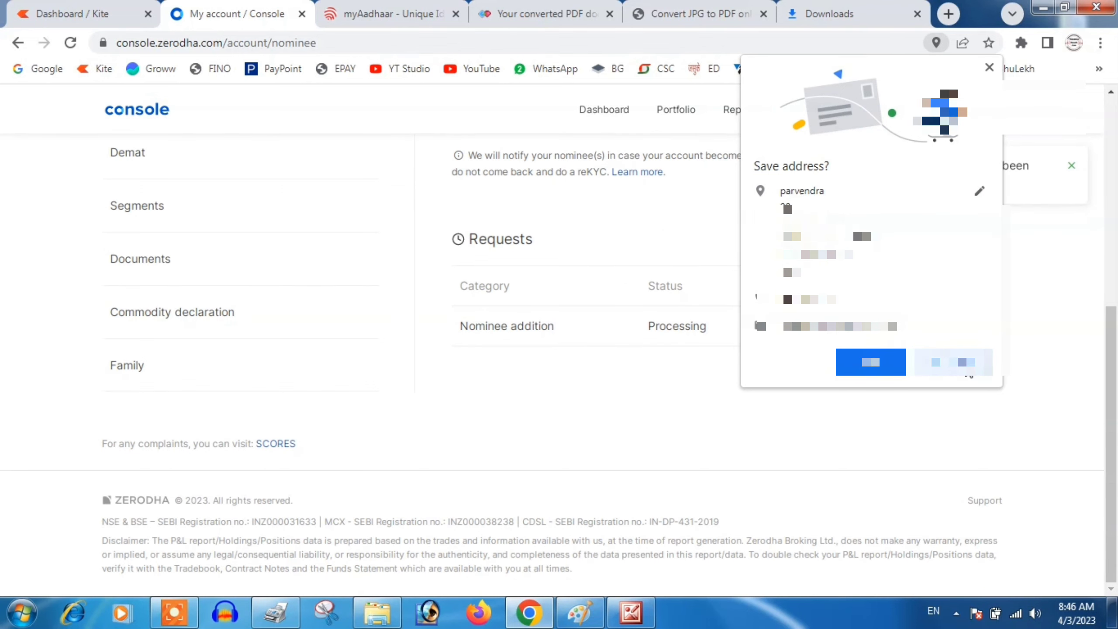
left_click(964, 365)
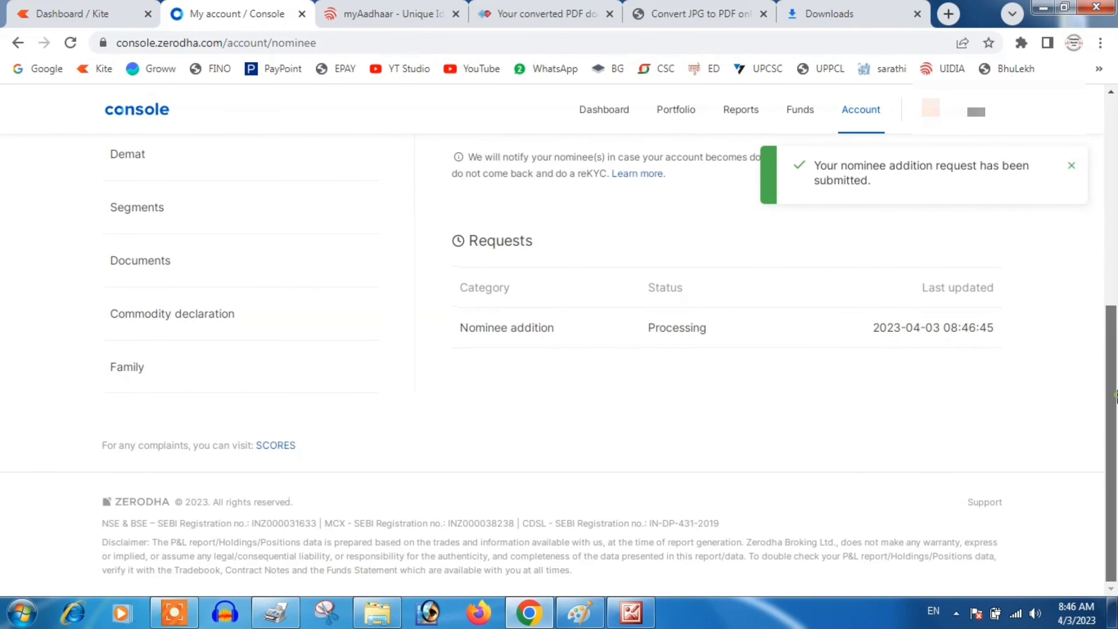
scroll(811, 373, "up", 3)
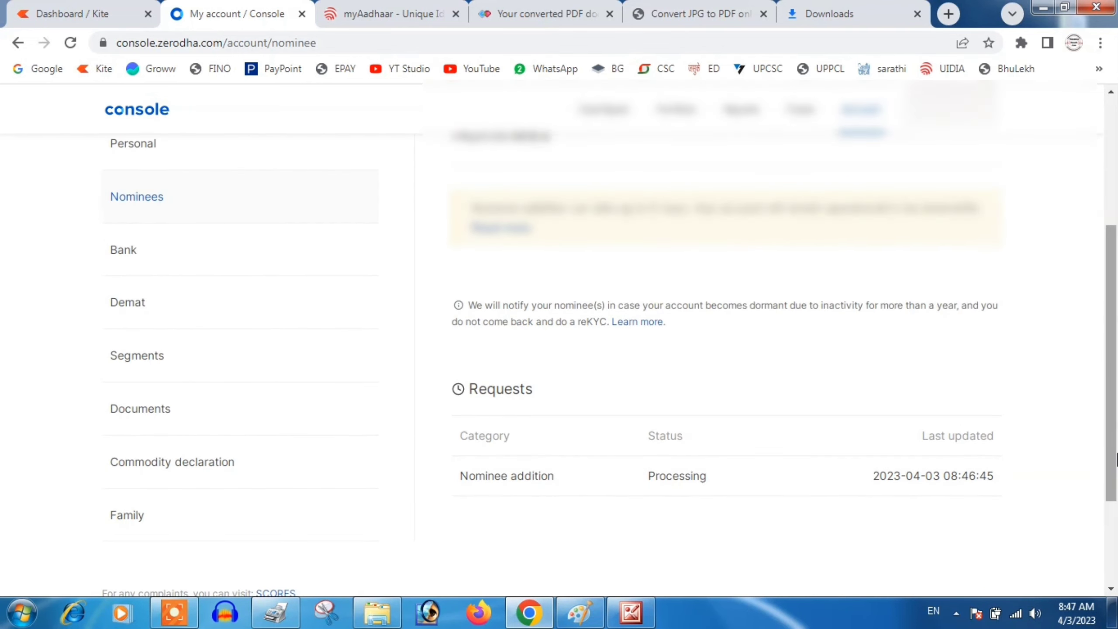